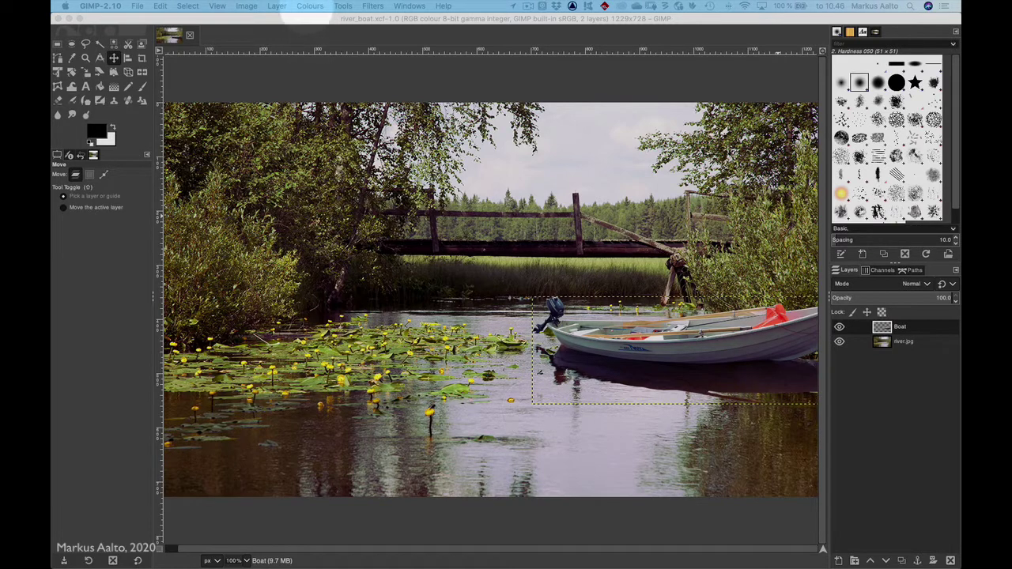
# Turn off Show Layer Boundary in the View menu so the boat's dashed outline disappears
pyautogui.click(218, 6)
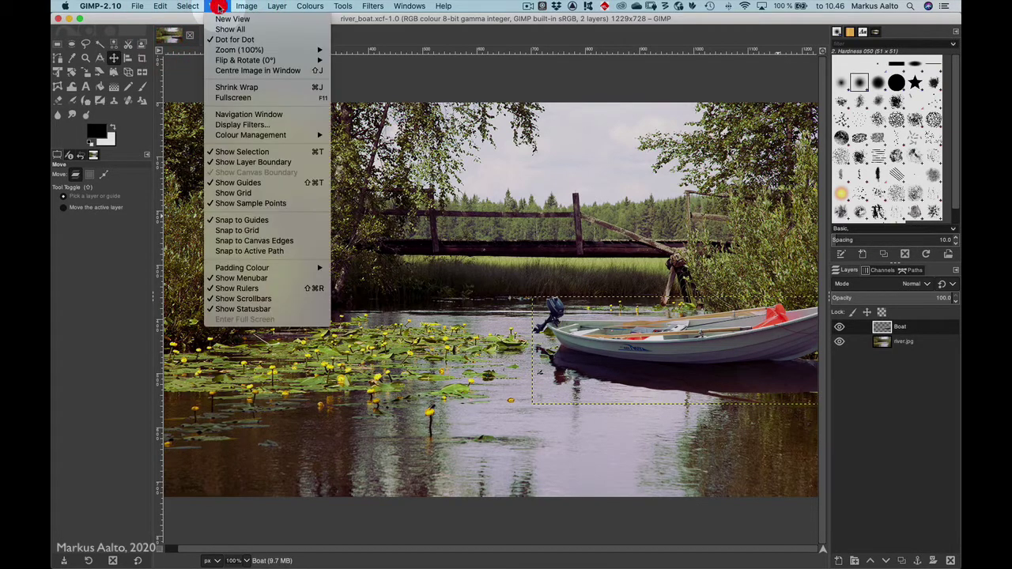
pyautogui.click(222, 163)
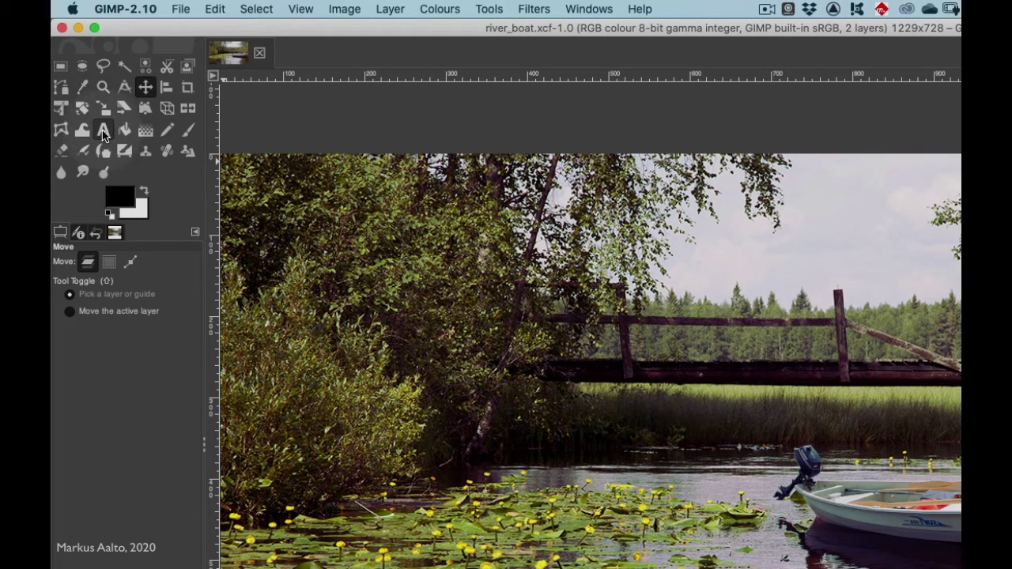
# Create a text box above the bridge reading 'Salmenjoki River' in Baskerville Bold Italic 62 px
pyautogui.click(103, 131)
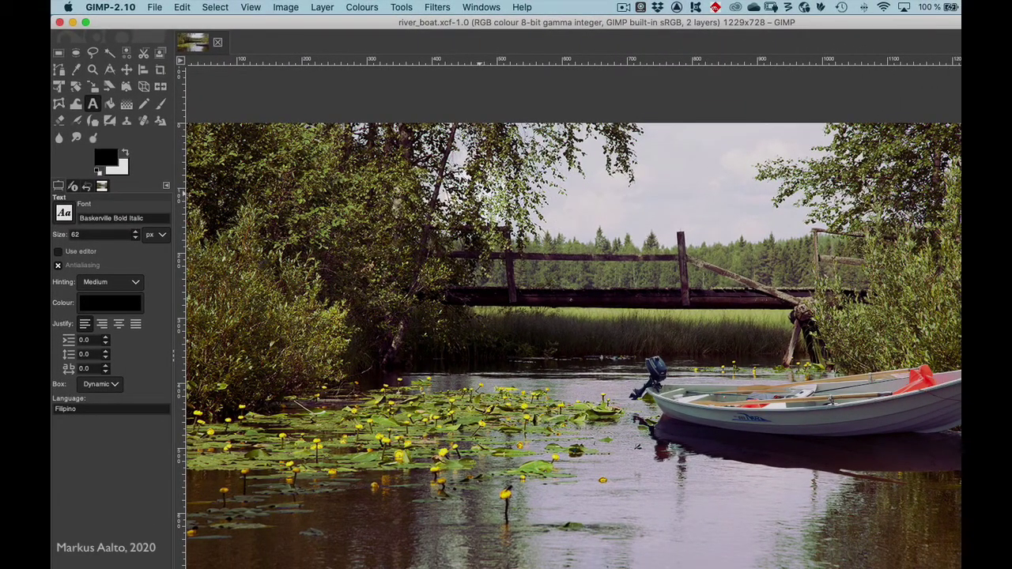
pyautogui.click(479, 193)
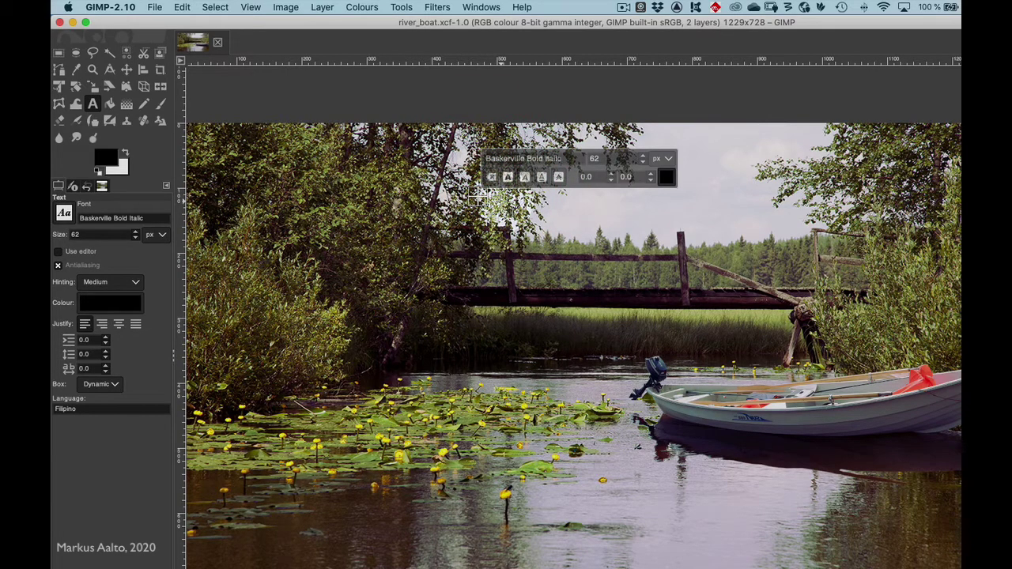
pyautogui.write('Salmenjoki River')
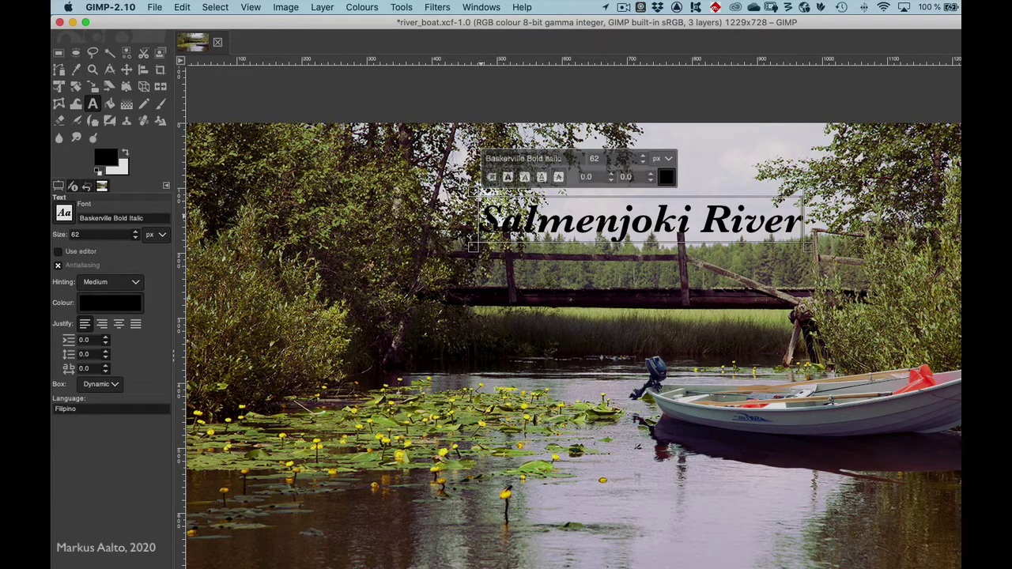
pyautogui.moveTo(479, 223); pyautogui.dragTo(800, 219)
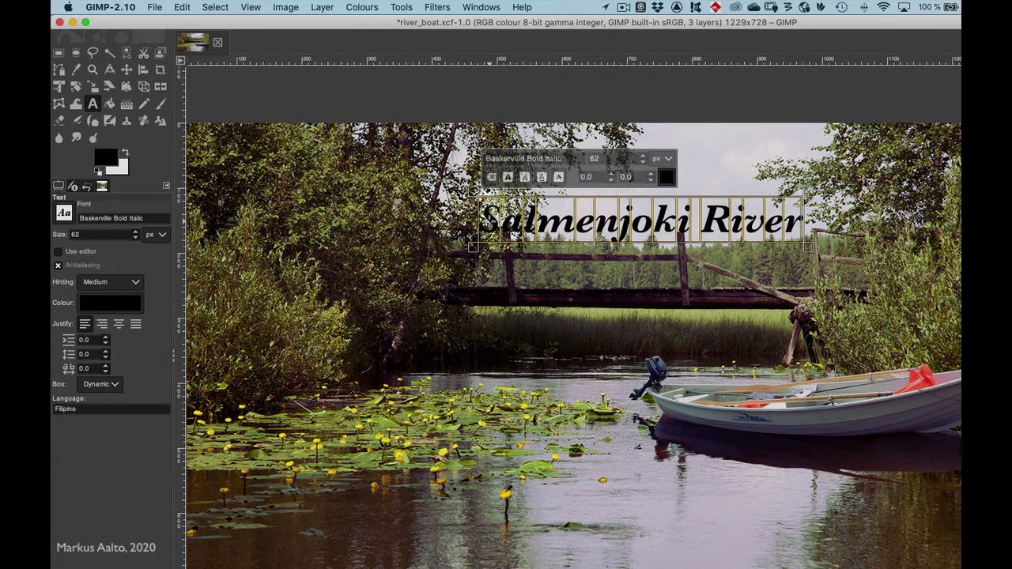
pyautogui.click(484, 221)
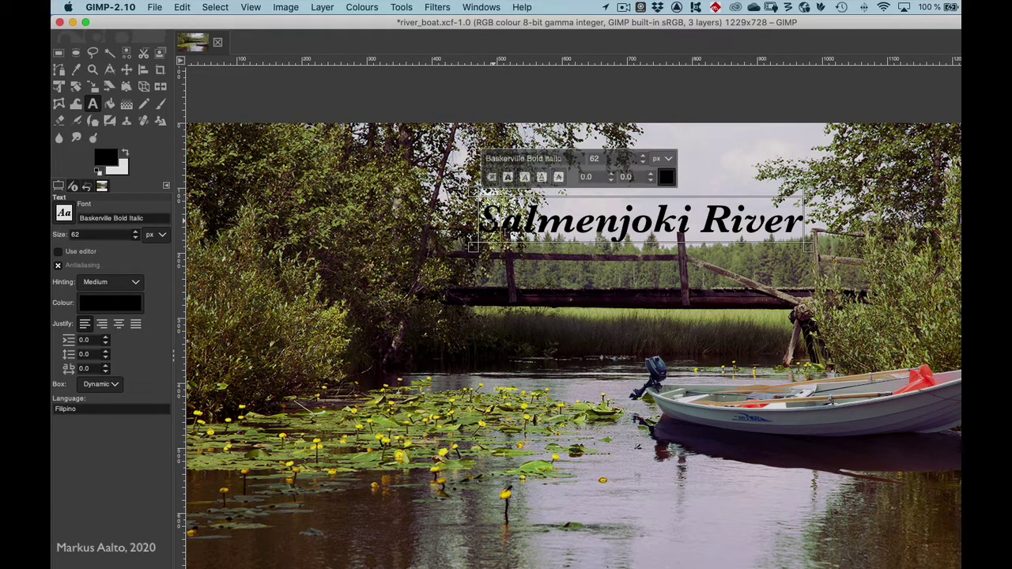
# Set the selected title text in the Kozuka Gothic Pro Heavy font
pyautogui.press('super+a')
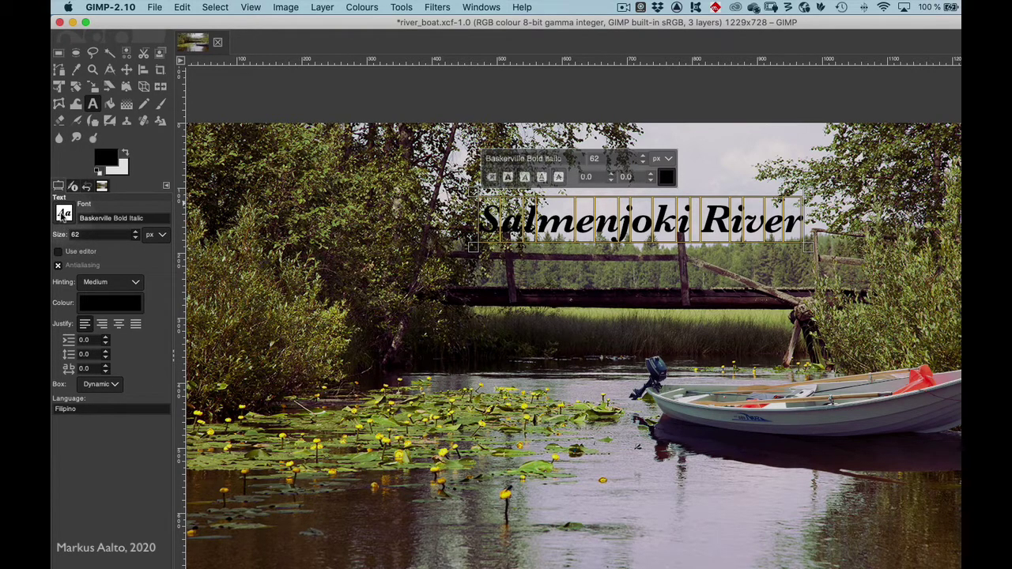
pyautogui.click(62, 215)
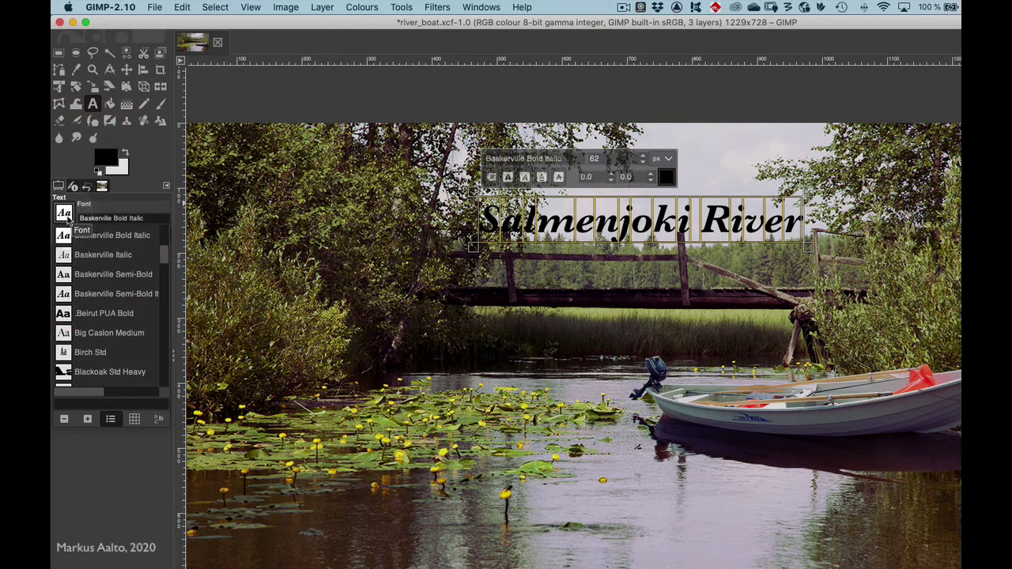
pyautogui.moveTo(164, 257); pyautogui.dragTo(169, 282)
pyautogui.click(96, 300)
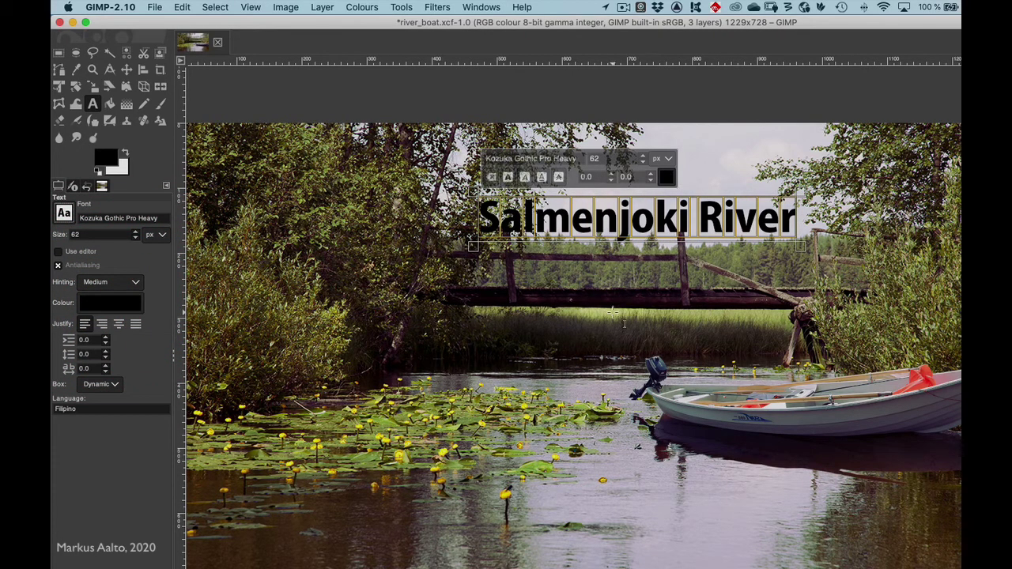
# Raise the title's font size from 62 to 71
pyautogui.click(655, 136)
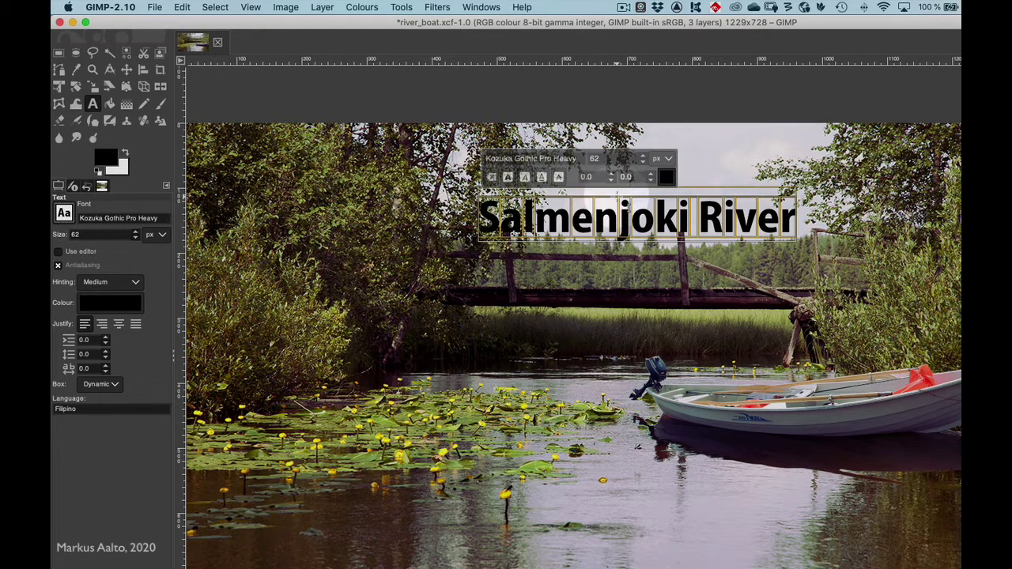
pyautogui.click(643, 155)
pyautogui.click(643, 156)
pyautogui.click(643, 156)
pyautogui.click(643, 155)
pyautogui.click(643, 156)
pyautogui.click(643, 156)
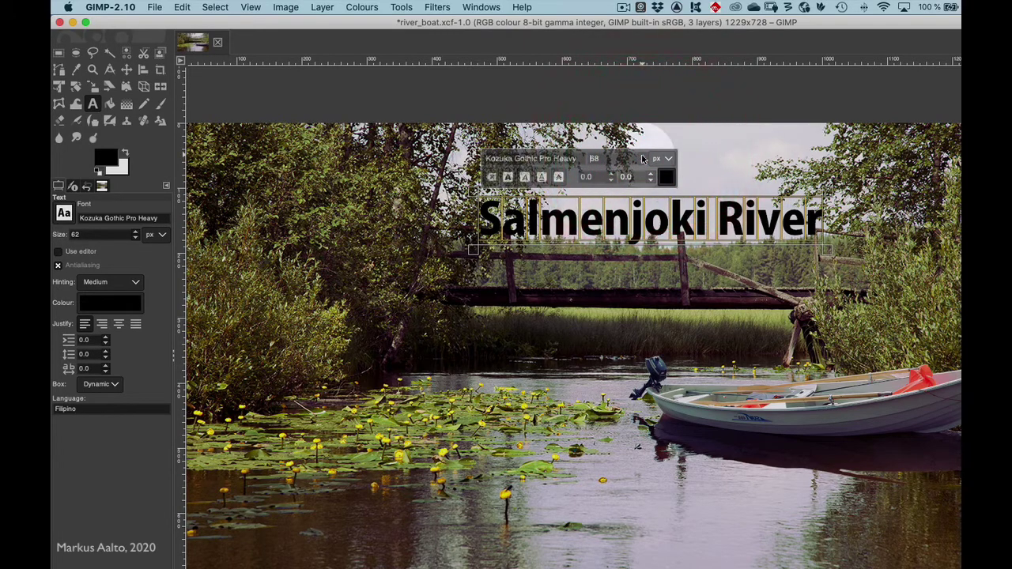
pyautogui.click(643, 157)
pyautogui.click(643, 157)
pyautogui.click(643, 156)
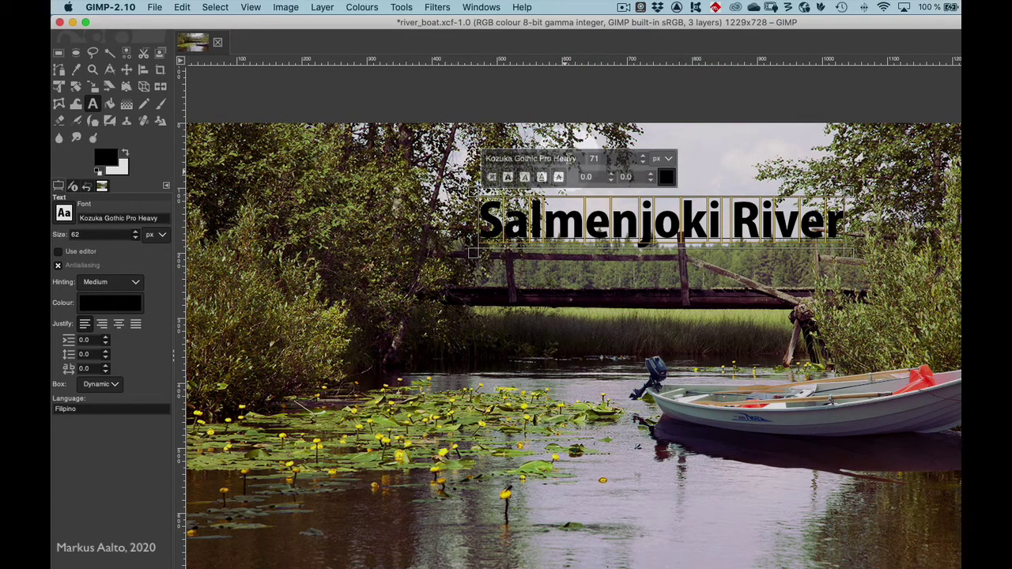
pyautogui.click(605, 159)
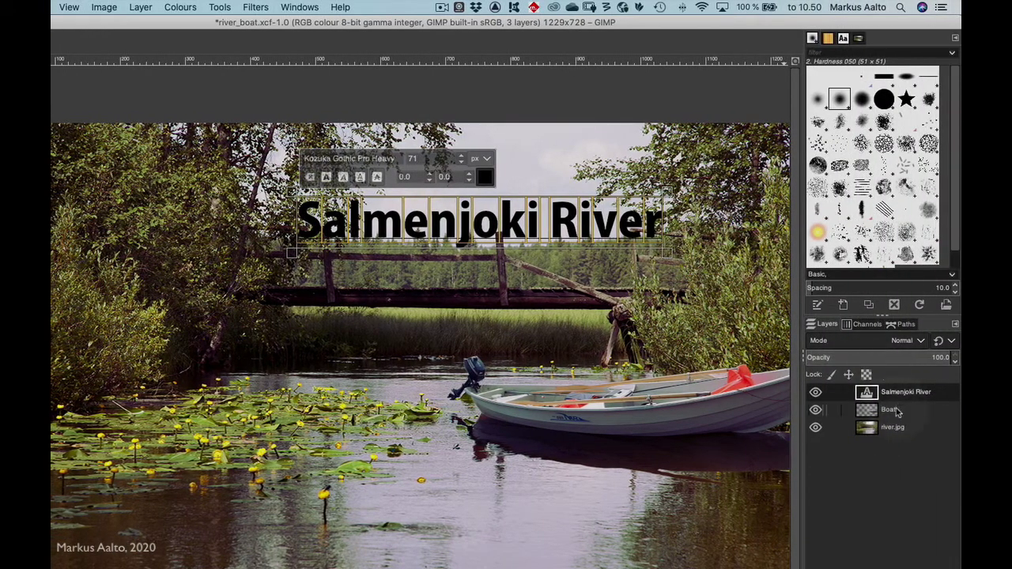
# Drag the title text layer with the Move tool so it sits higher against the sky
pyautogui.click(894, 497)
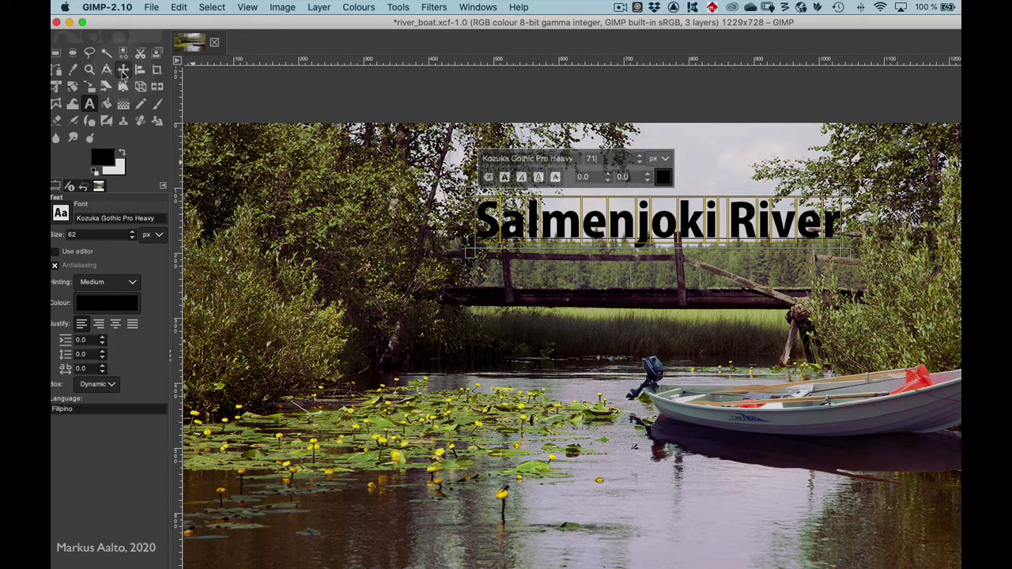
pyautogui.click(122, 71)
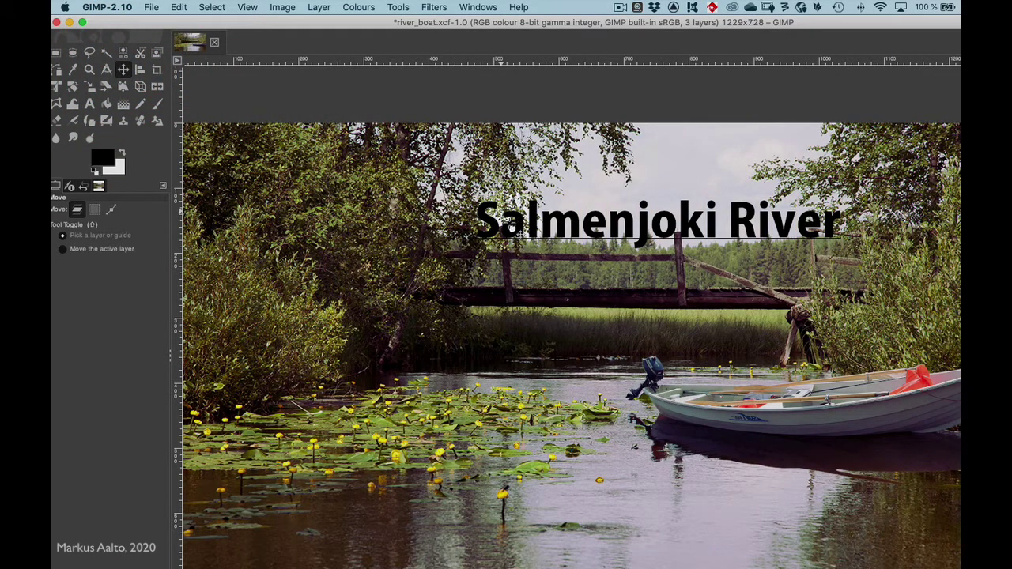
pyautogui.moveTo(535, 227); pyautogui.dragTo(445, 227)
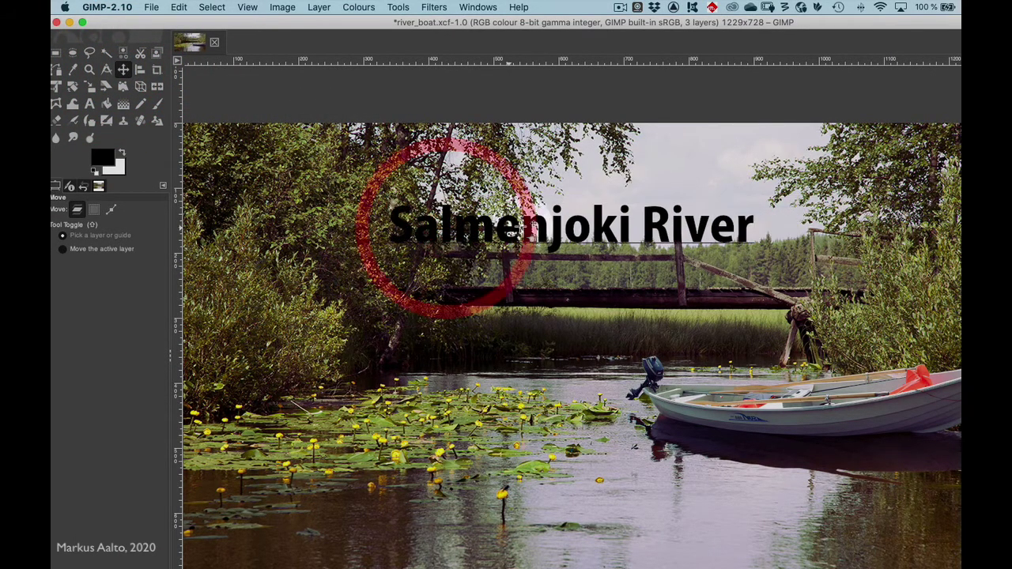
pyautogui.moveTo(609, 226); pyautogui.dragTo(669, 201)
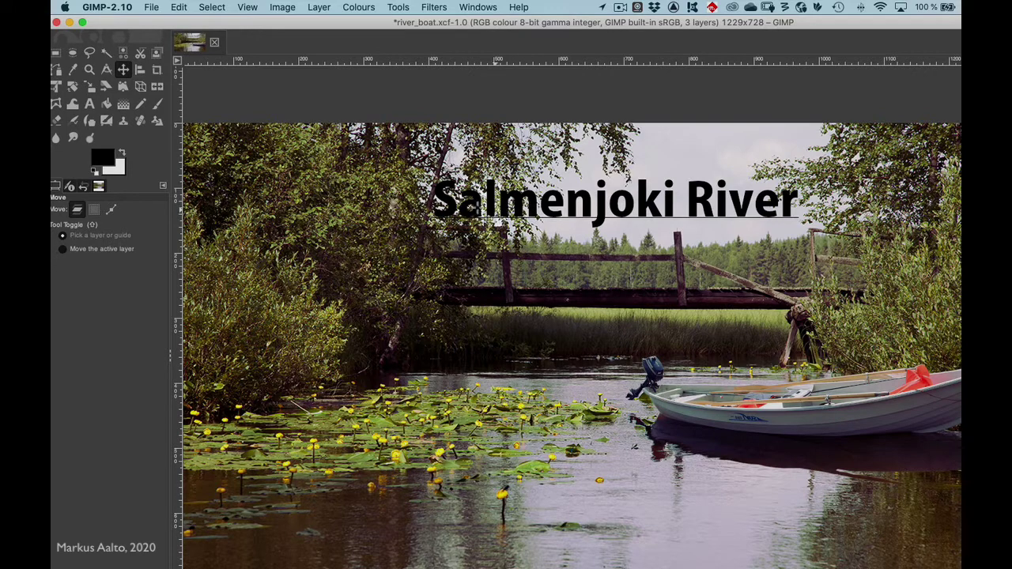
# Colour the entire Salmenjoki River title bright yellow f8ff00
pyautogui.click(89, 104)
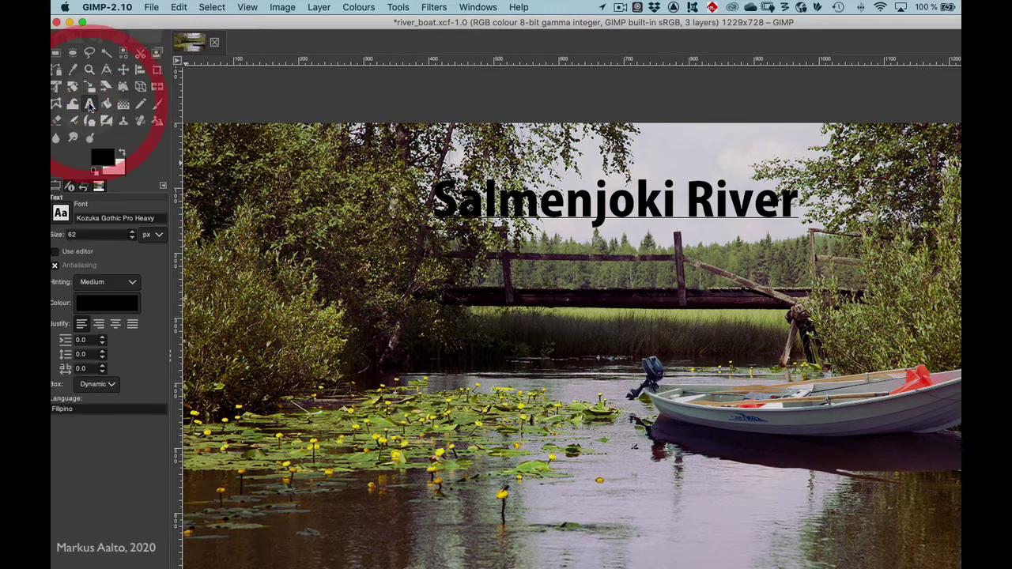
pyautogui.click(435, 201)
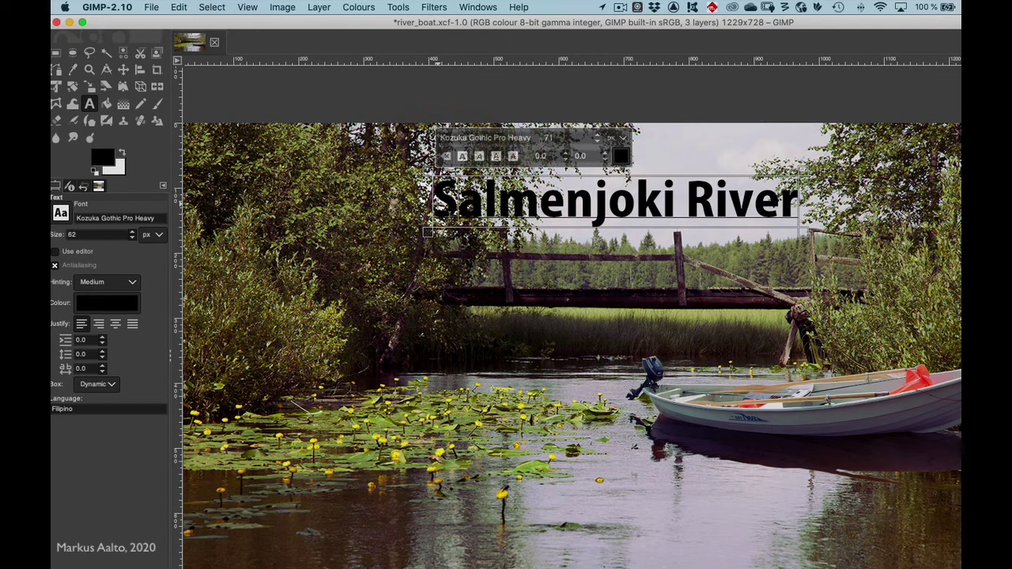
pyautogui.press('super+a')
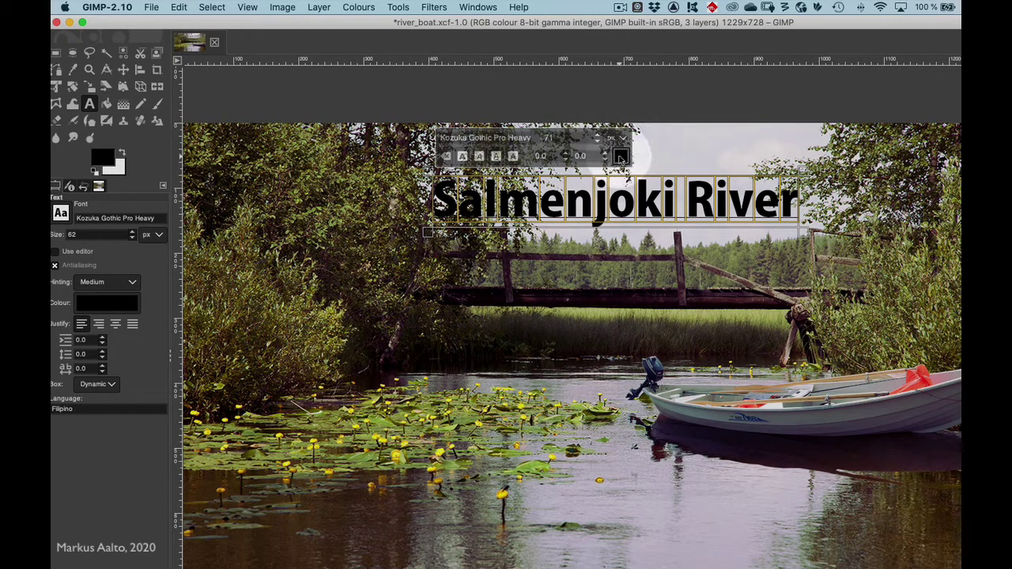
pyautogui.click(620, 157)
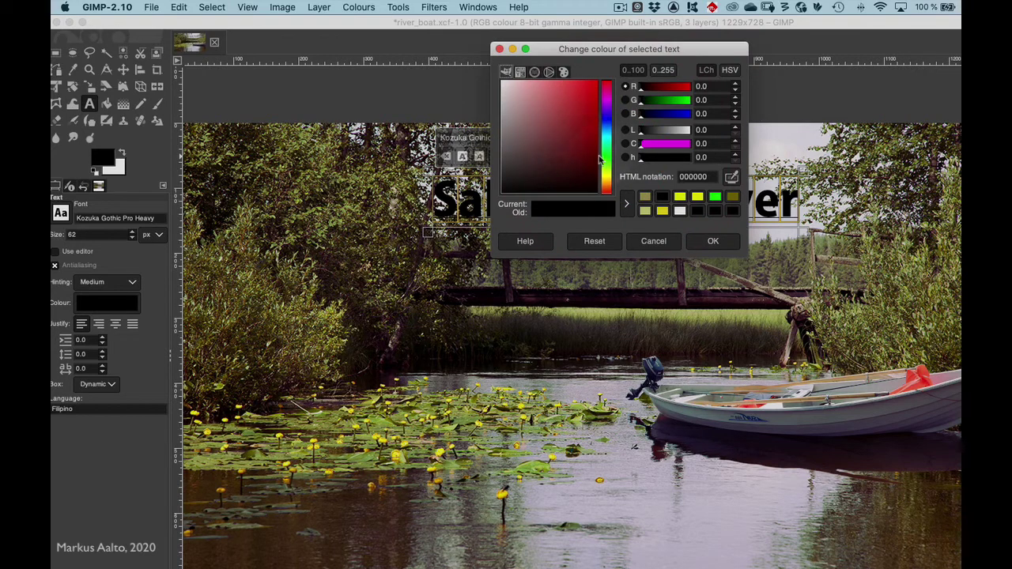
pyautogui.click(606, 167)
pyautogui.moveTo(571, 90); pyautogui.dragTo(596, 81)
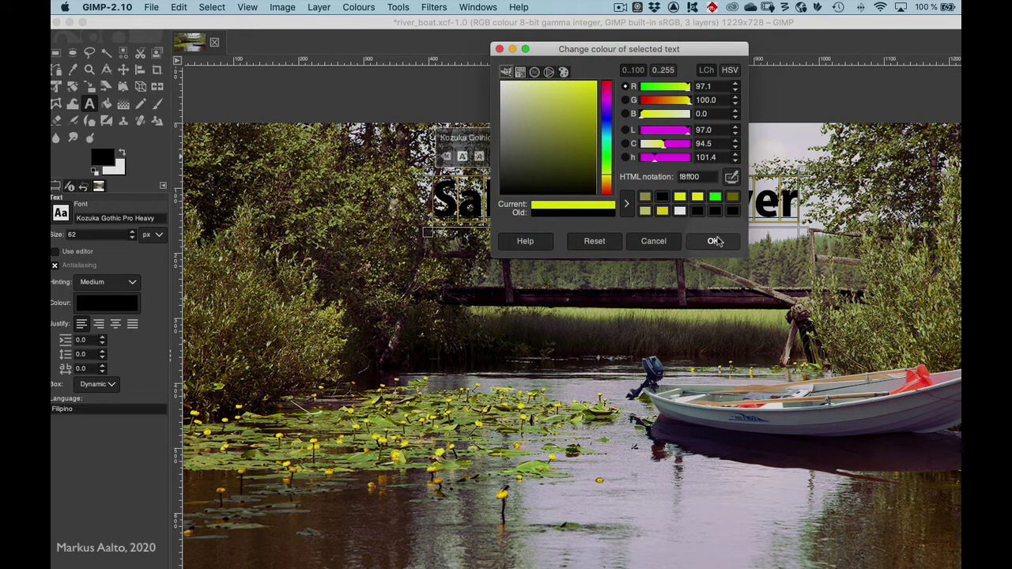
pyautogui.click(714, 242)
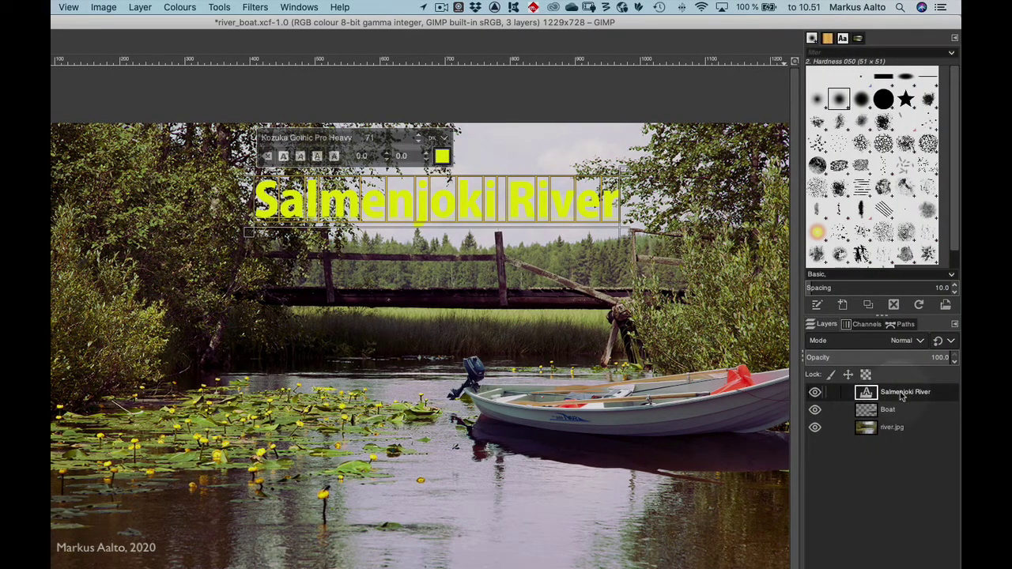
# Duplicate the Salmenjoki River text layer and select the copy for text editing
pyautogui.rightClick(900, 391)
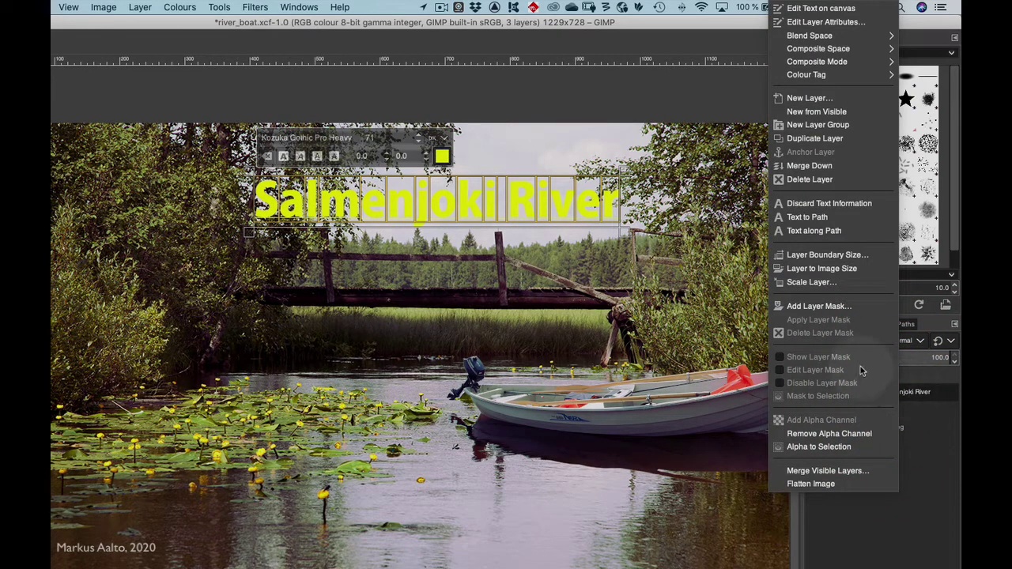
pyautogui.click(811, 142)
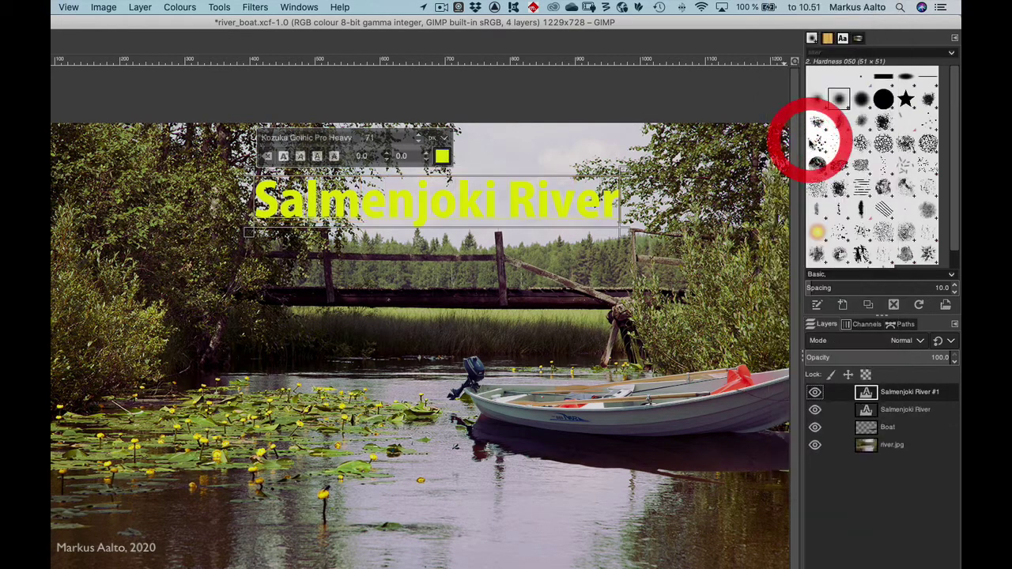
pyautogui.click(900, 393)
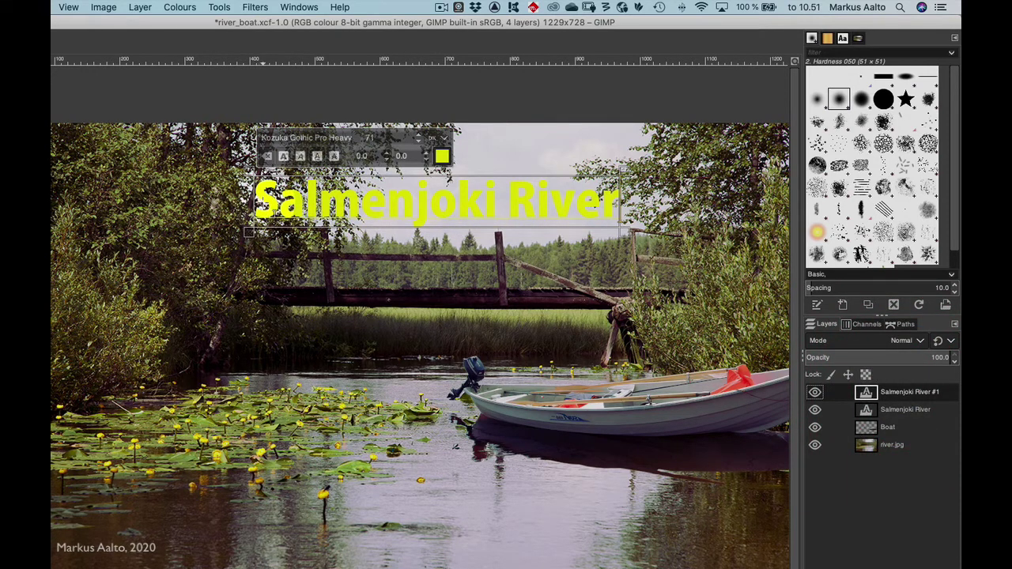
pyautogui.click(260, 203)
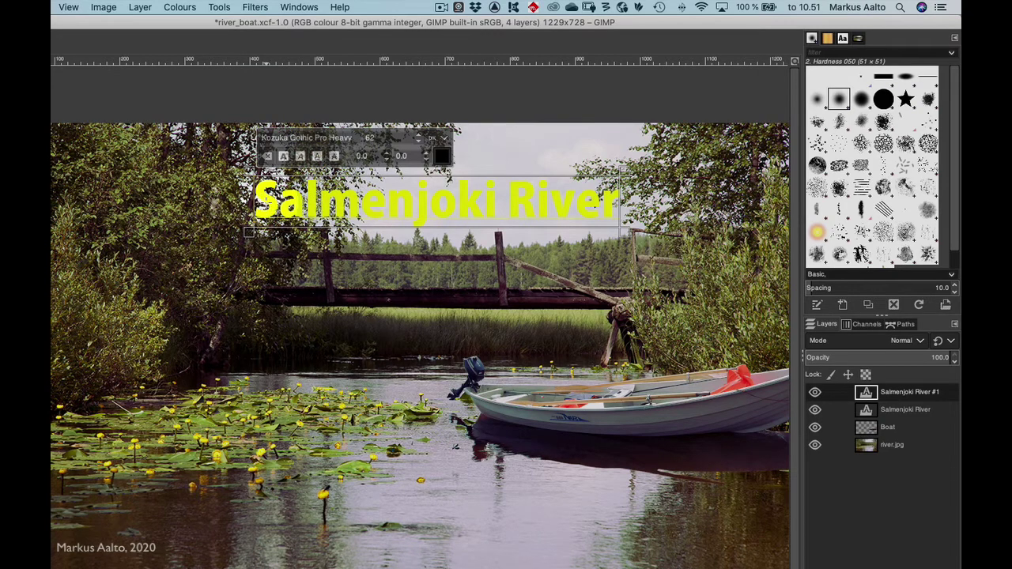
# Change all text in the Salmenjoki River #1 copy to black 000000
pyautogui.click(257, 199)
pyautogui.press('super+a')
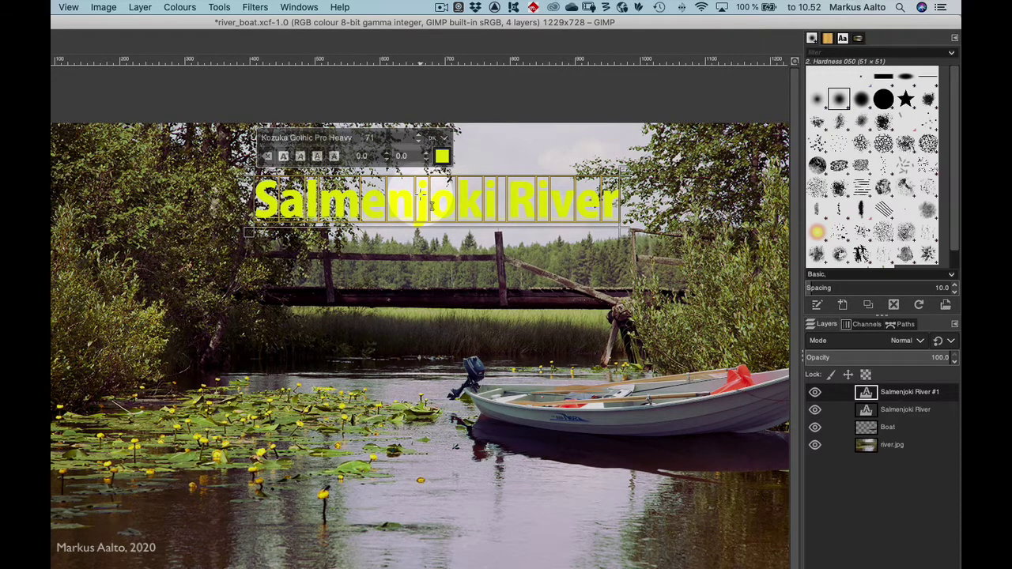
pyautogui.click(442, 156)
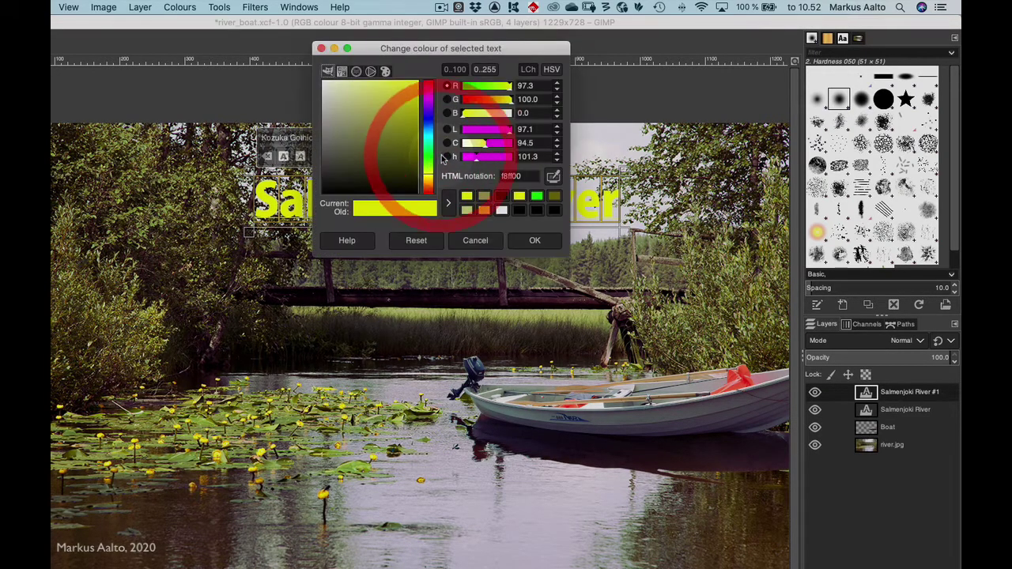
pyautogui.moveTo(344, 146); pyautogui.dragTo(316, 215)
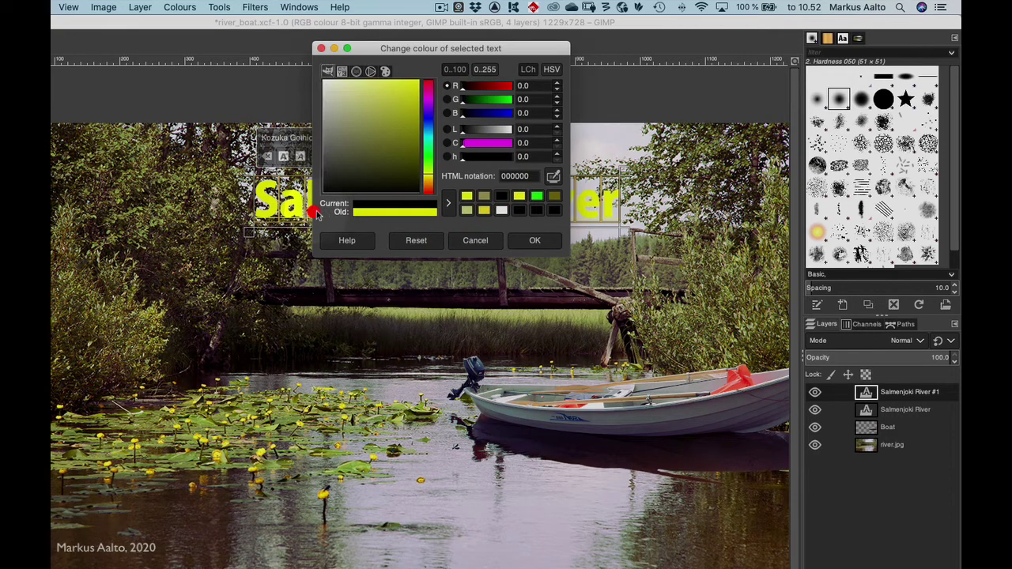
pyautogui.click(534, 241)
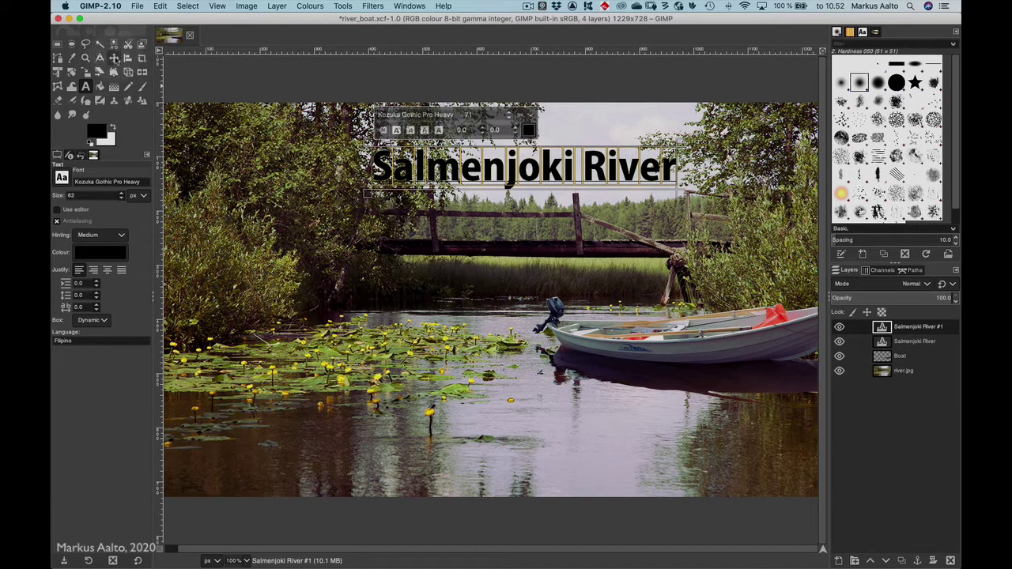
# Nudge the black title copy a few pixels down and right
pyautogui.click(114, 59)
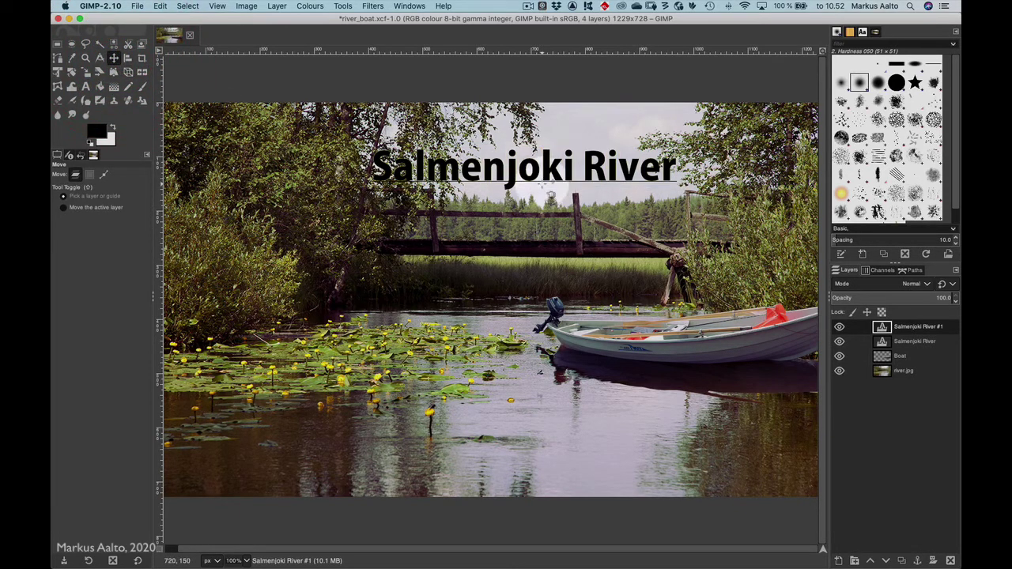
pyautogui.moveTo(559, 181); pyautogui.dragTo(564, 187)
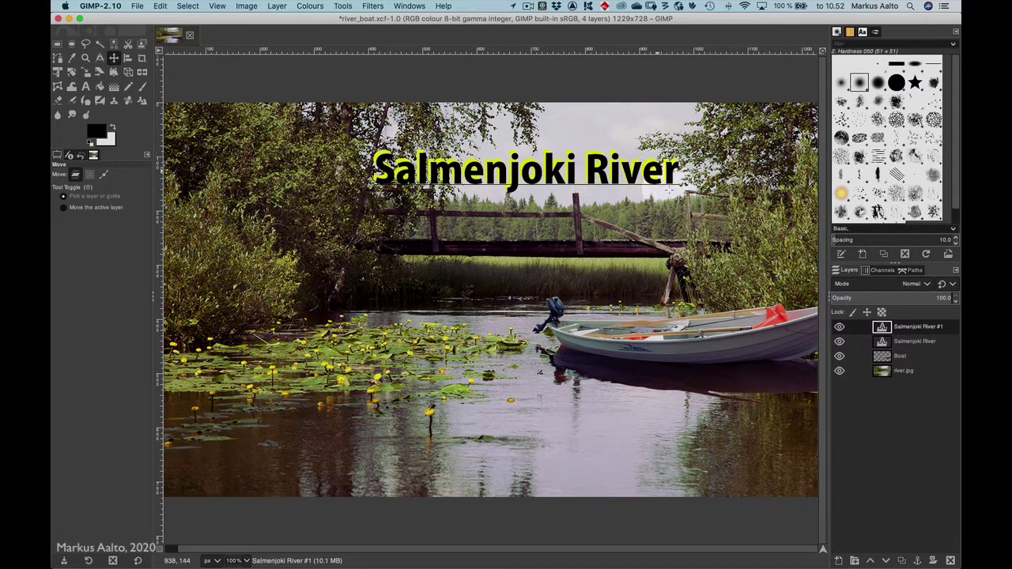
# Move Salmenjoki River #1 below the yellow title and lower its opacity to 71.7
pyautogui.click(910, 328)
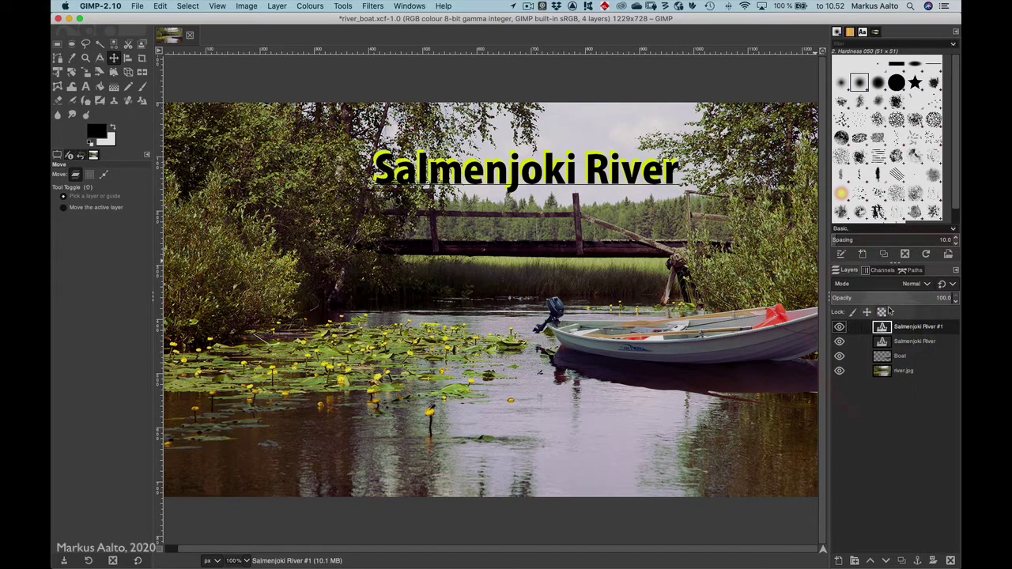
pyautogui.moveTo(907, 330)
pyautogui.mouseDown()
pyautogui.moveTo(910, 359)
pyautogui.moveTo(904, 348)
pyautogui.mouseUp()
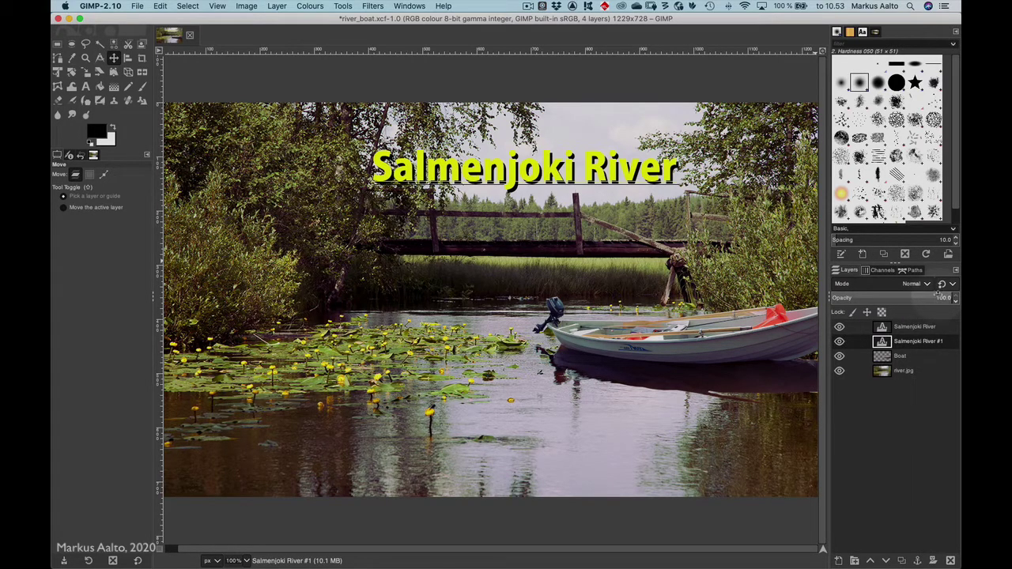
pyautogui.moveTo(949, 292); pyautogui.dragTo(918, 296)
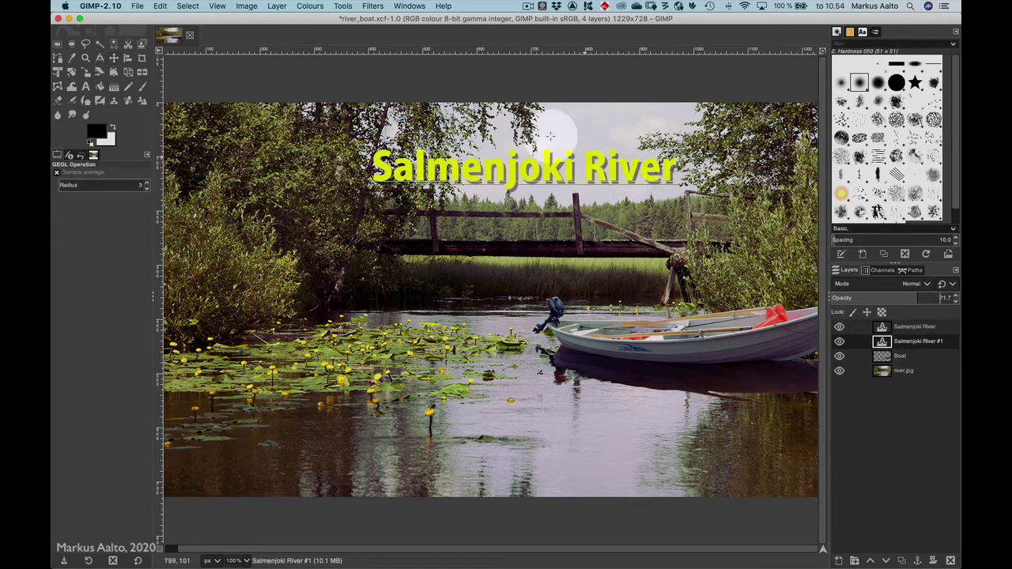
# Apply a Gaussian Blur of size 1.50 to the black shadow layer
pyautogui.click(374, 7)
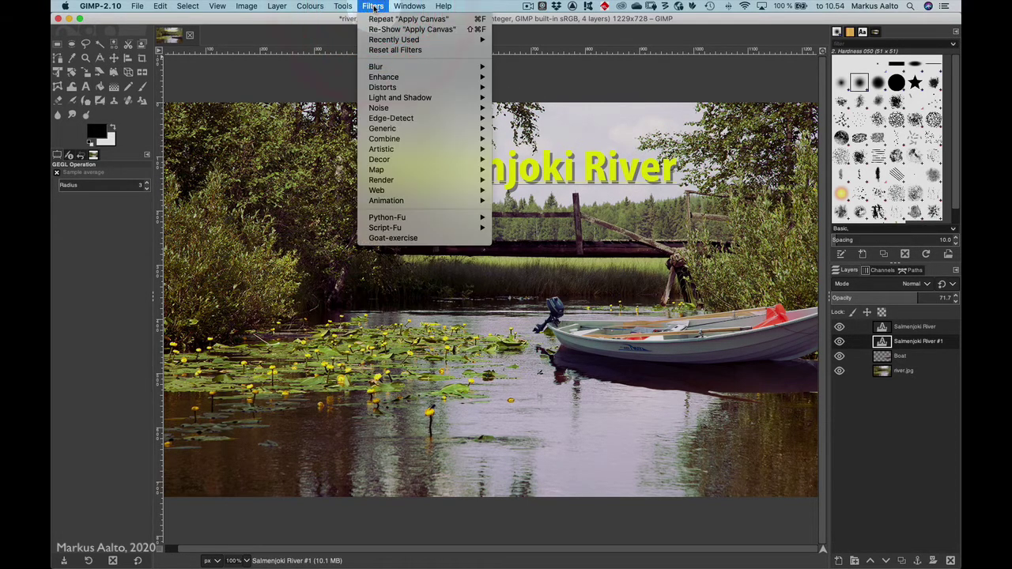
pyautogui.moveTo(375, 68)
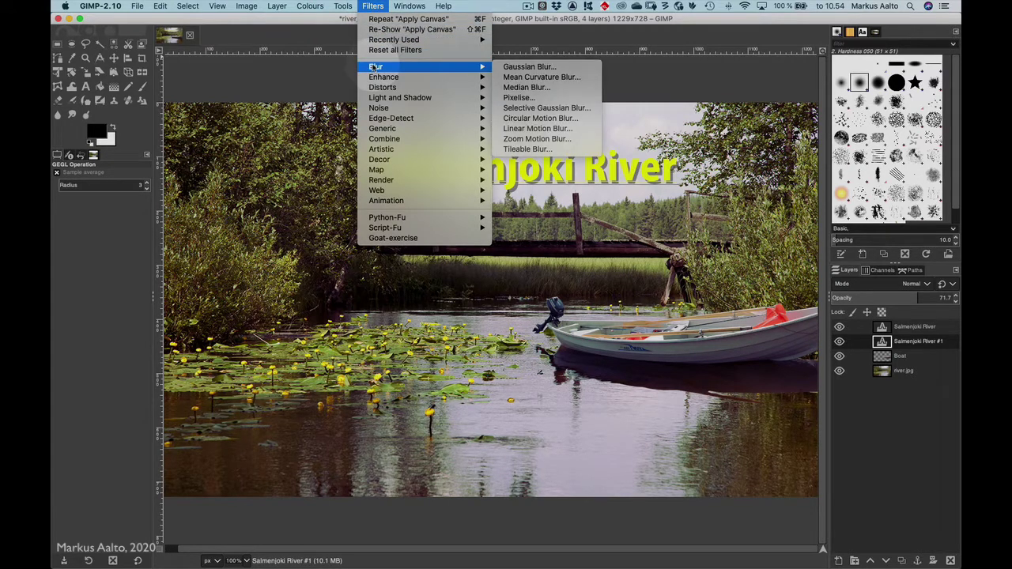
pyautogui.click(528, 68)
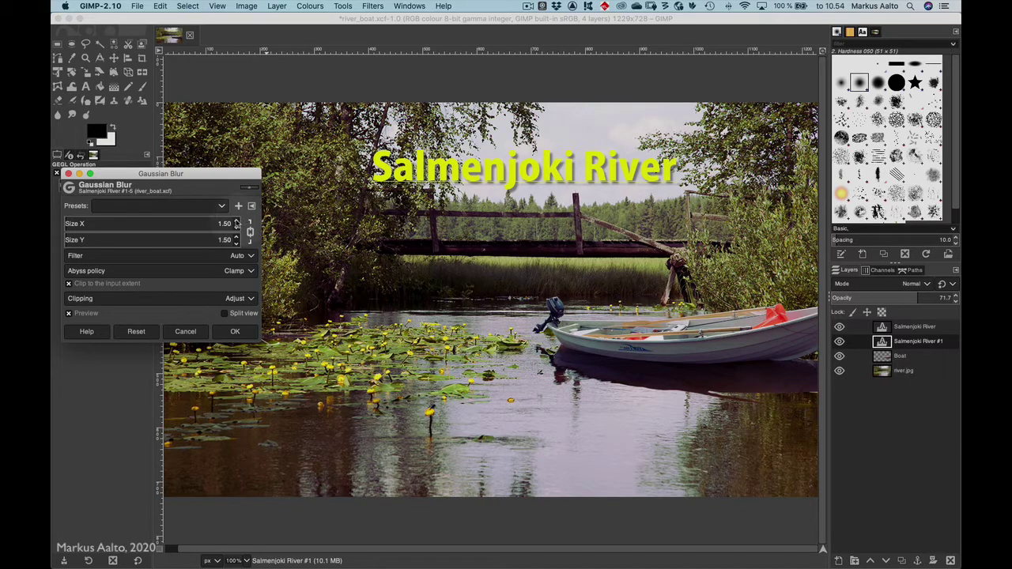
pyautogui.click(235, 223)
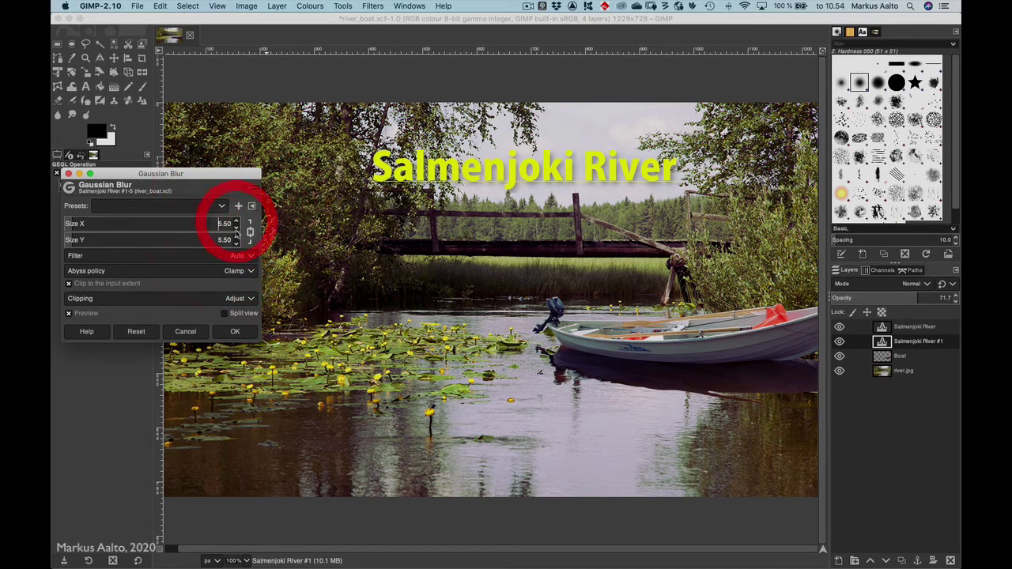
pyautogui.click(236, 228)
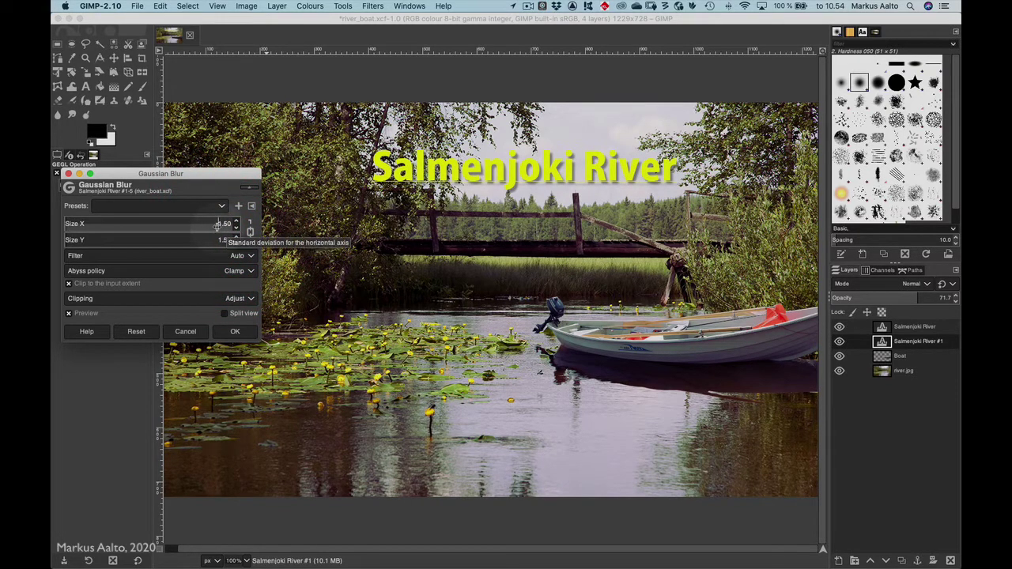
pyautogui.click(235, 333)
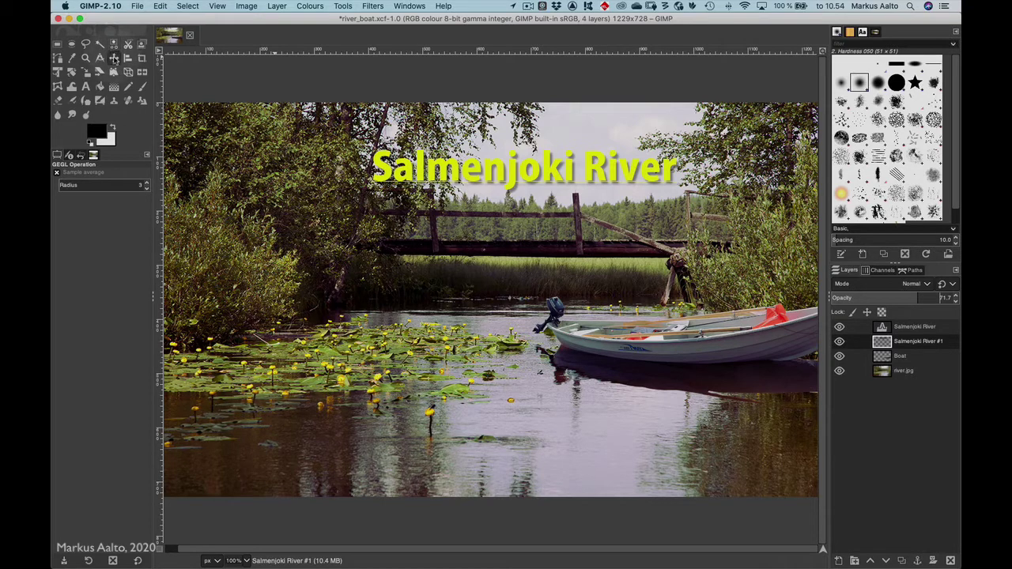
# Try moving the yellow title down and left, then undo that move
pyautogui.click(114, 58)
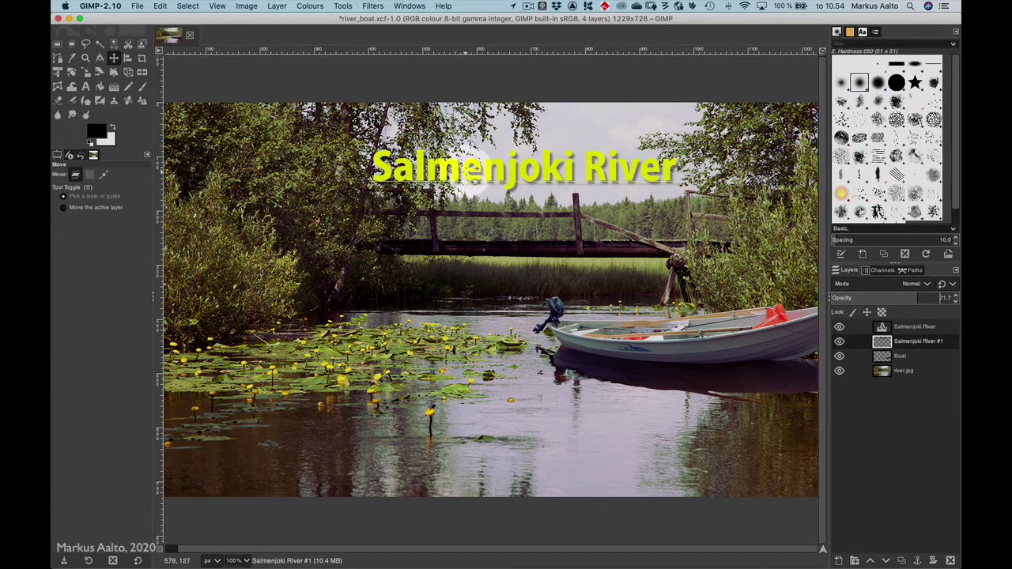
pyautogui.moveTo(472, 169); pyautogui.dragTo(440, 193)
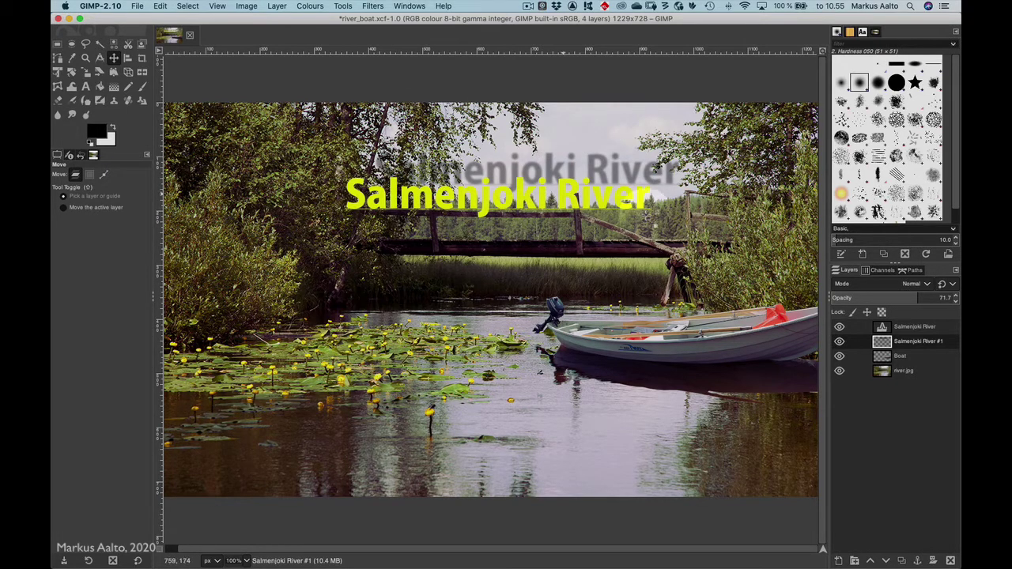
pyautogui.click(160, 10)
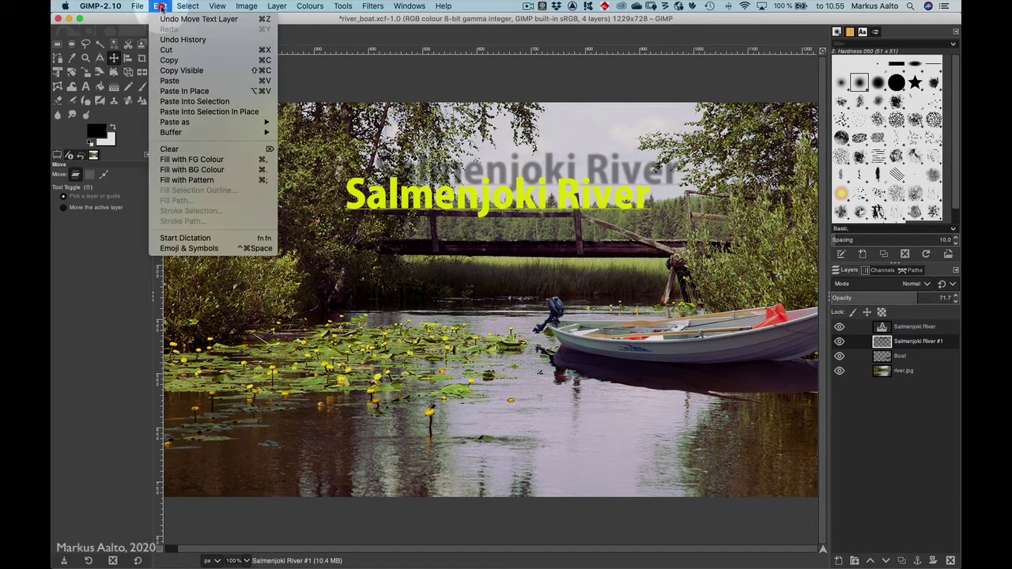
pyautogui.click(164, 19)
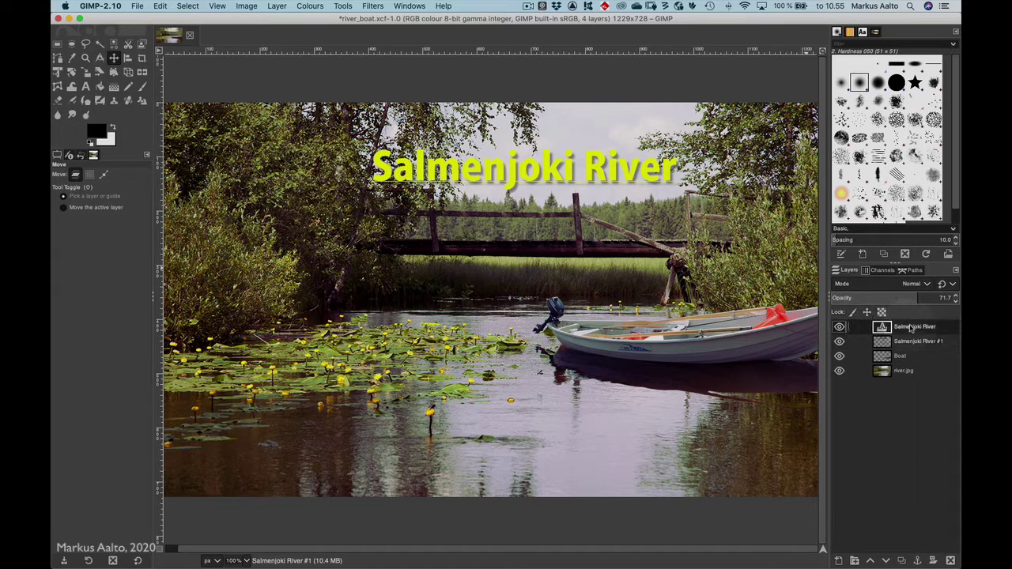
# Chain-link the Salmenjoki River title and its shadow layer, then nudge them slightly together
pyautogui.click(913, 330)
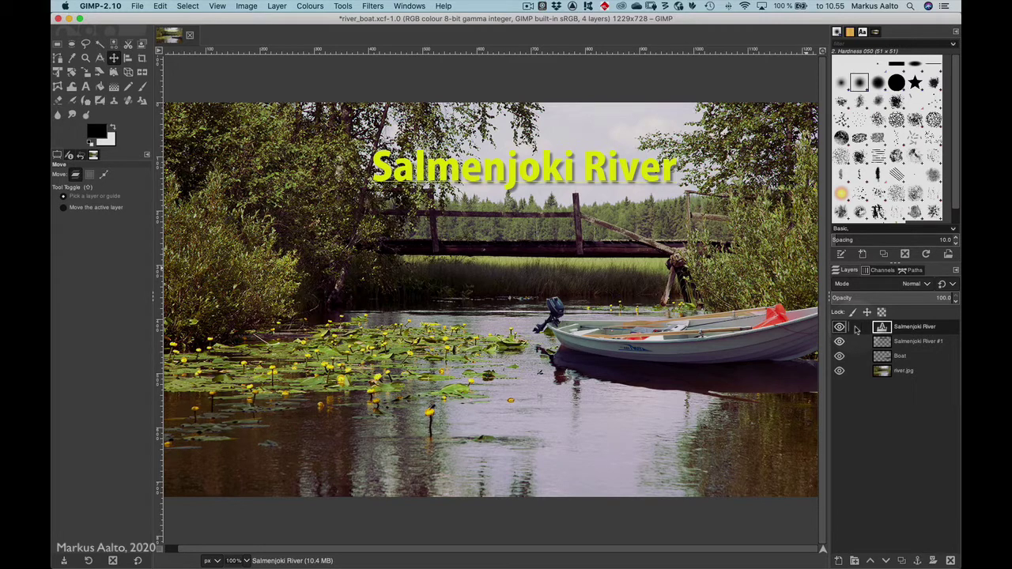
pyautogui.click(856, 327)
pyautogui.click(855, 342)
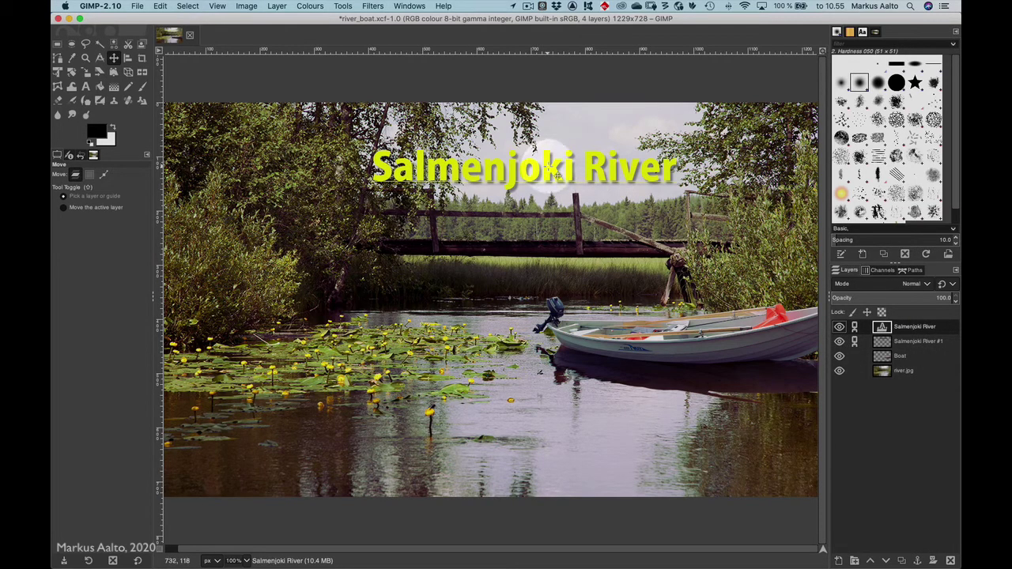
pyautogui.moveTo(551, 160); pyautogui.dragTo(524, 203)
pyautogui.press('super+z')
pyautogui.moveTo(555, 166)
pyautogui.mouseDown()
pyautogui.moveTo(591, 155)
pyautogui.moveTo(551, 165)
pyautogui.mouseUp()
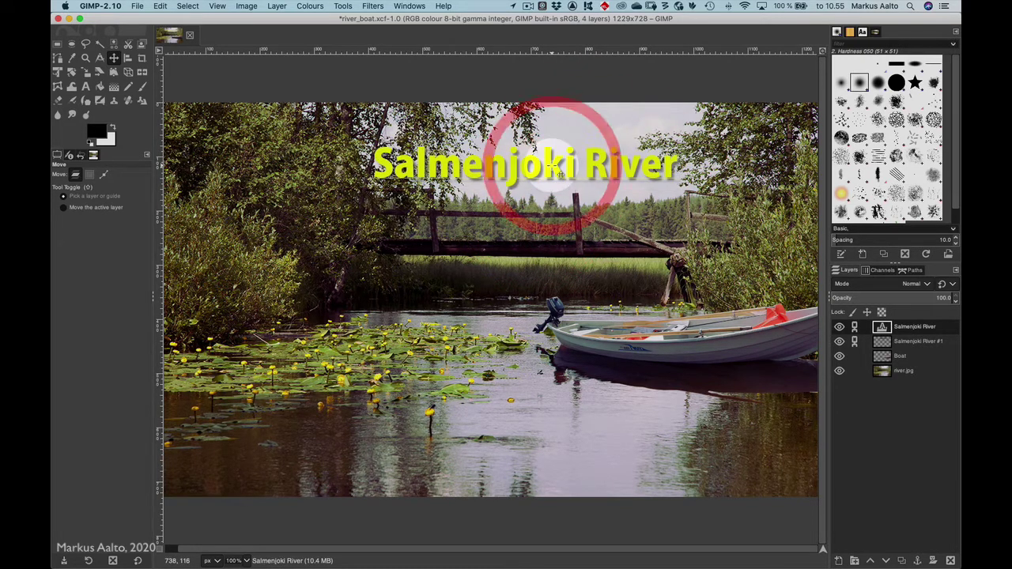
# Add a Transparency-filled layer named 'Text Background' at the top of the layer stack
pyautogui.click(839, 561)
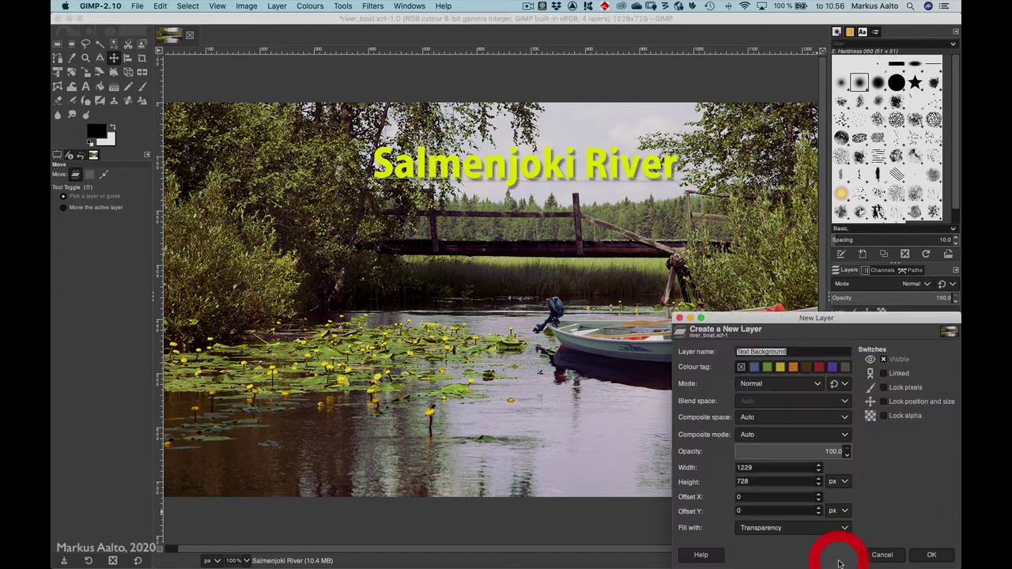
pyautogui.click(806, 352)
pyautogui.click(732, 352)
pyautogui.moveTo(731, 352)
pyautogui.mouseDown()
pyautogui.moveTo(787, 352)
pyautogui.moveTo(736, 352)
pyautogui.mouseUp()
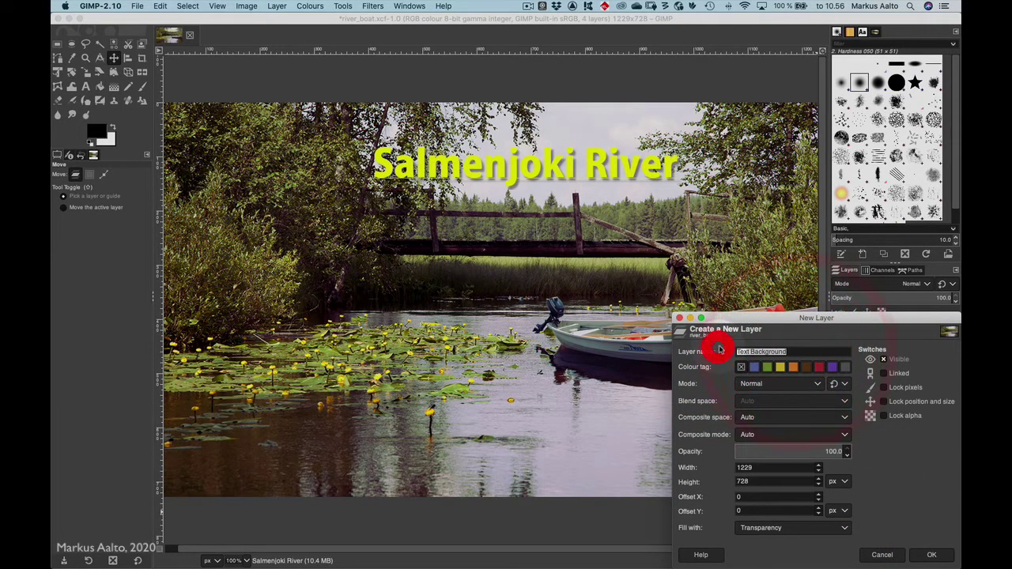
pyautogui.click(933, 555)
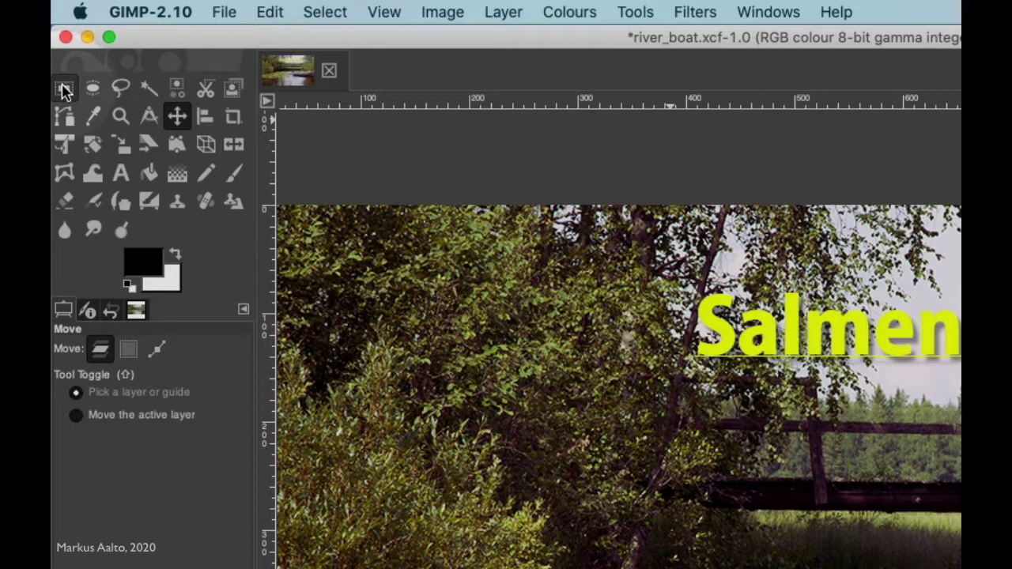
# Draw a 746×123 rectangular selection around the title and set the foreground colour to olive 87893c
pyautogui.click(65, 92)
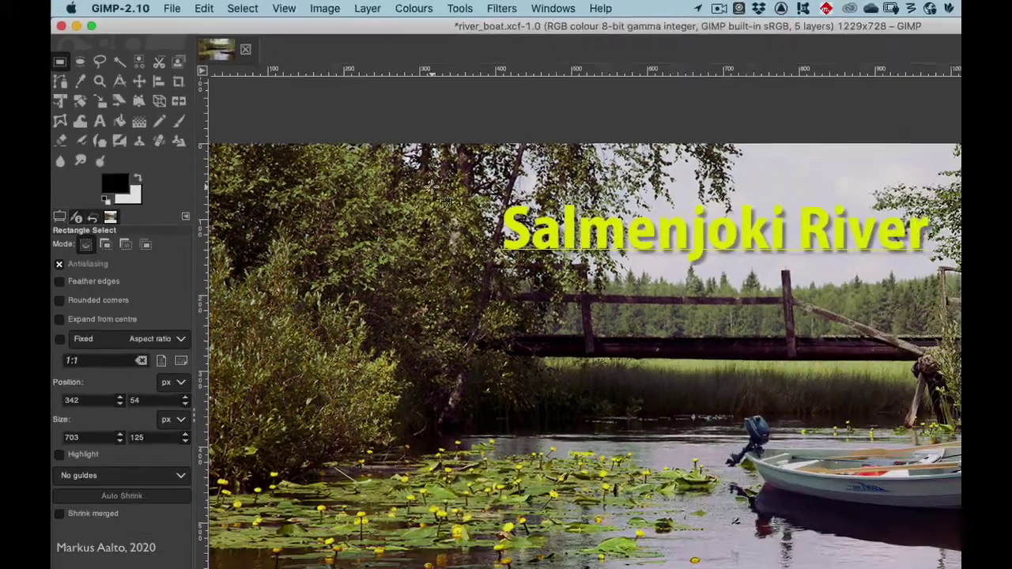
pyautogui.moveTo(332, 133); pyautogui.dragTo(730, 199)
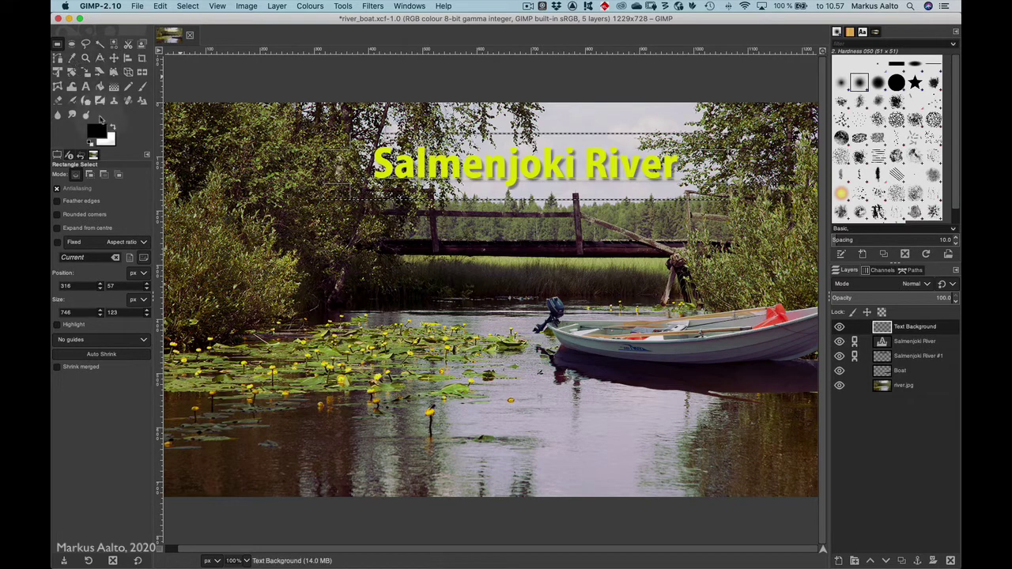
pyautogui.click(99, 136)
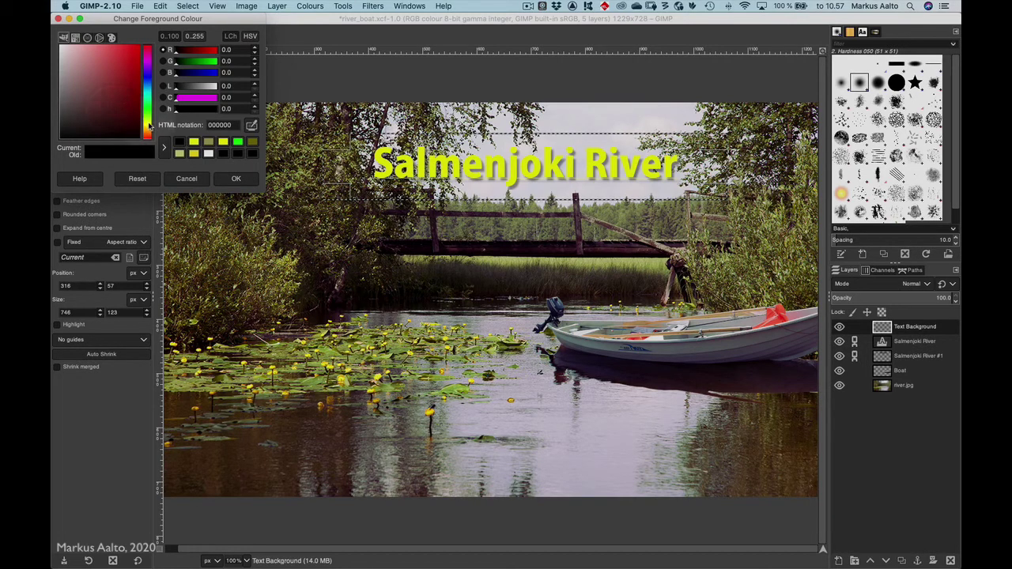
pyautogui.click(149, 120)
pyautogui.click(104, 79)
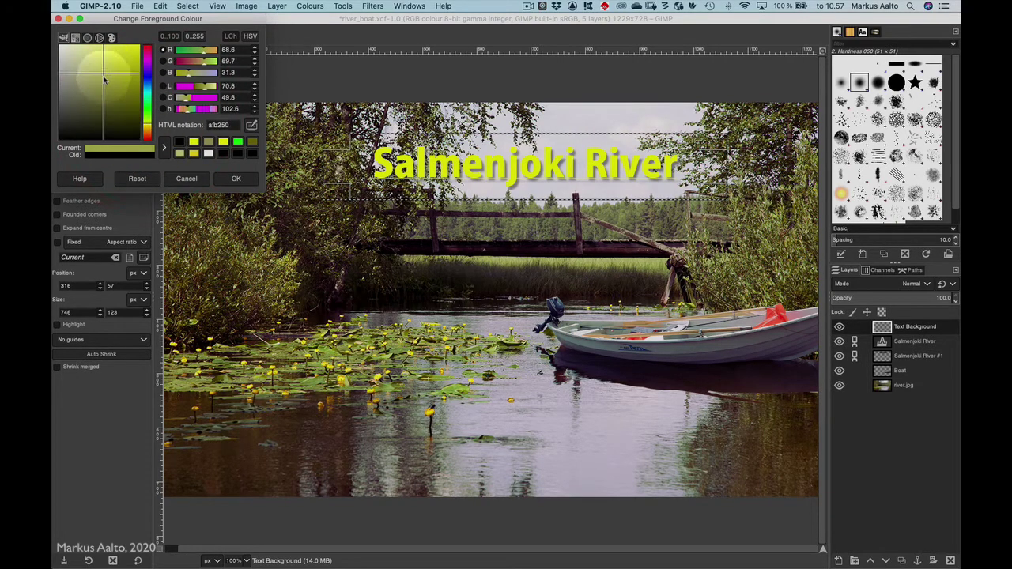
pyautogui.moveTo(104, 80); pyautogui.dragTo(104, 91)
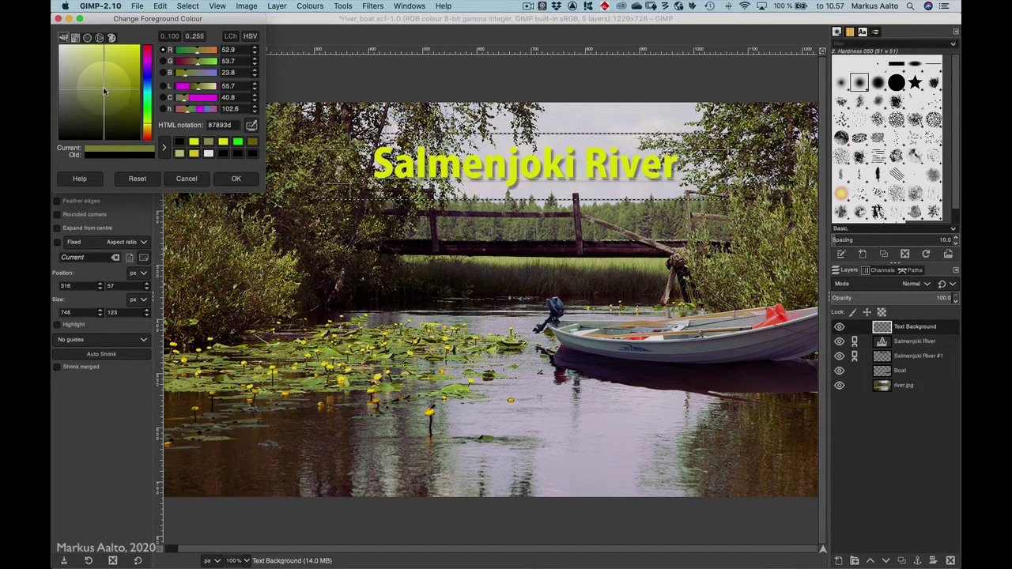
pyautogui.click(103, 90)
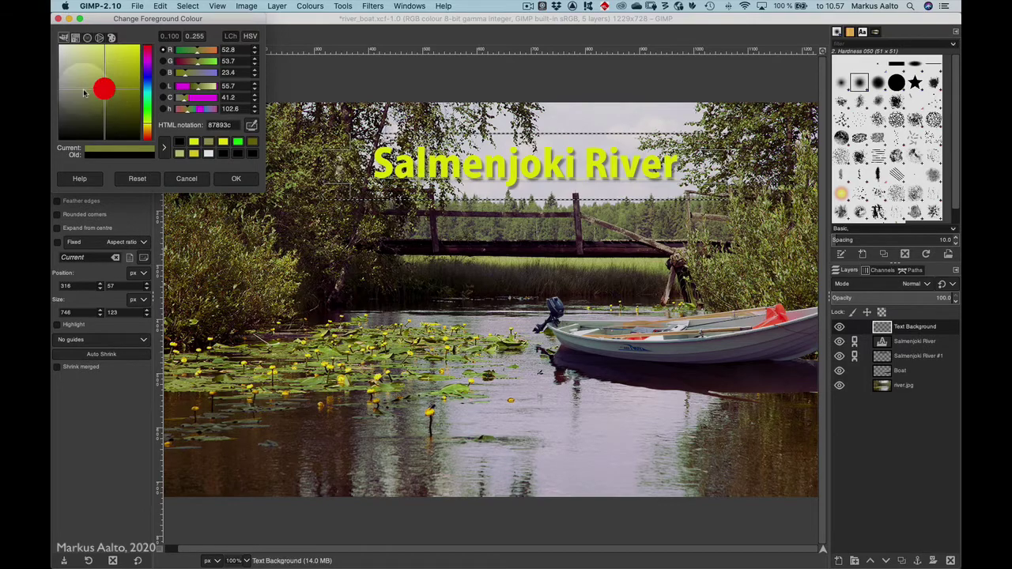
pyautogui.click(235, 179)
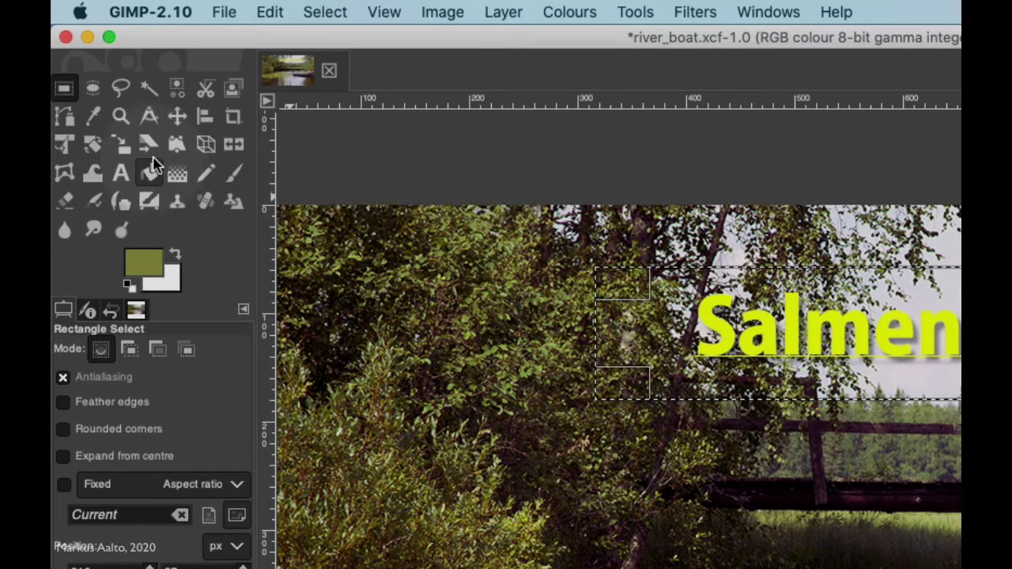
# Bucket-fill the selection with olive and move Text Background below the title layers
pyautogui.click(150, 176)
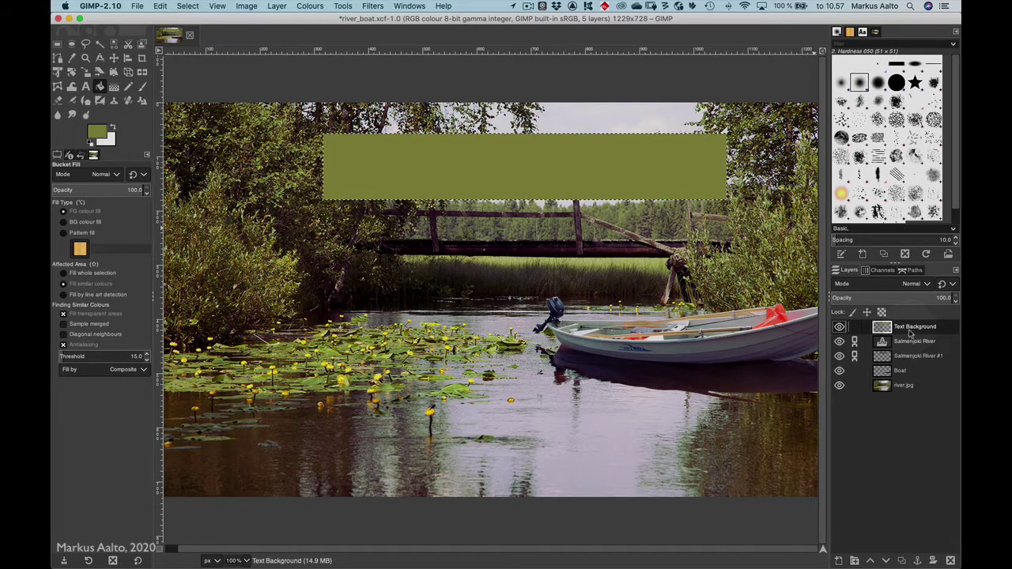
pyautogui.moveTo(909, 332); pyautogui.dragTo(910, 364)
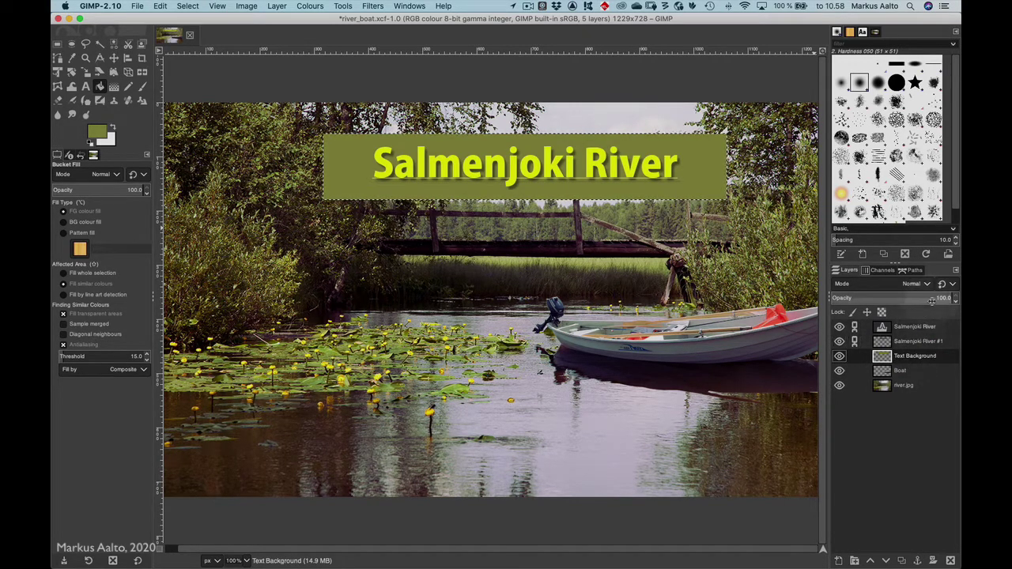
# Set Text Background opacity to 77.1 and apply the Apply Canvas texture (top-right, depth 4)
pyautogui.moveTo(951, 293); pyautogui.dragTo(899, 294)
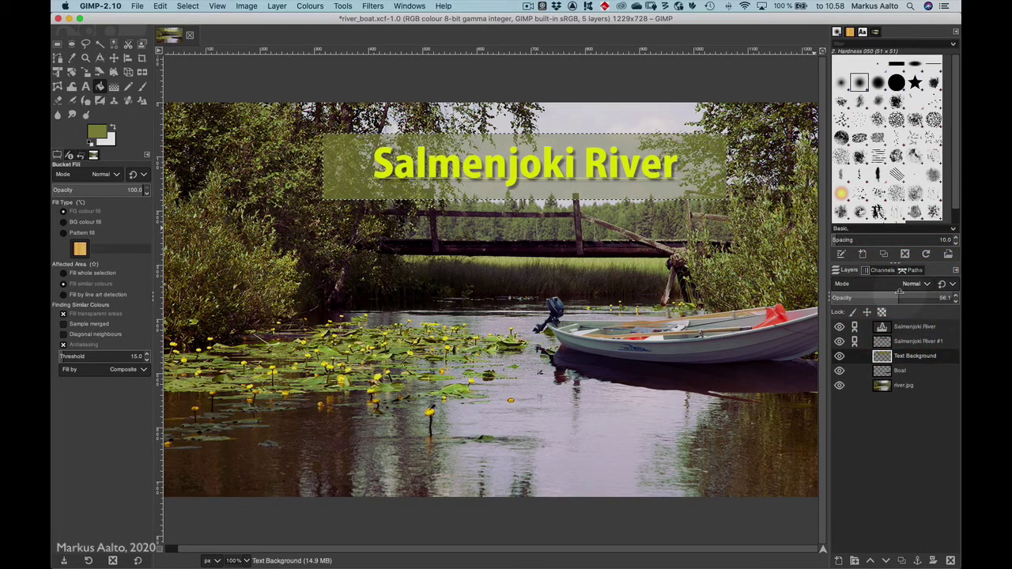
pyautogui.click(374, 6)
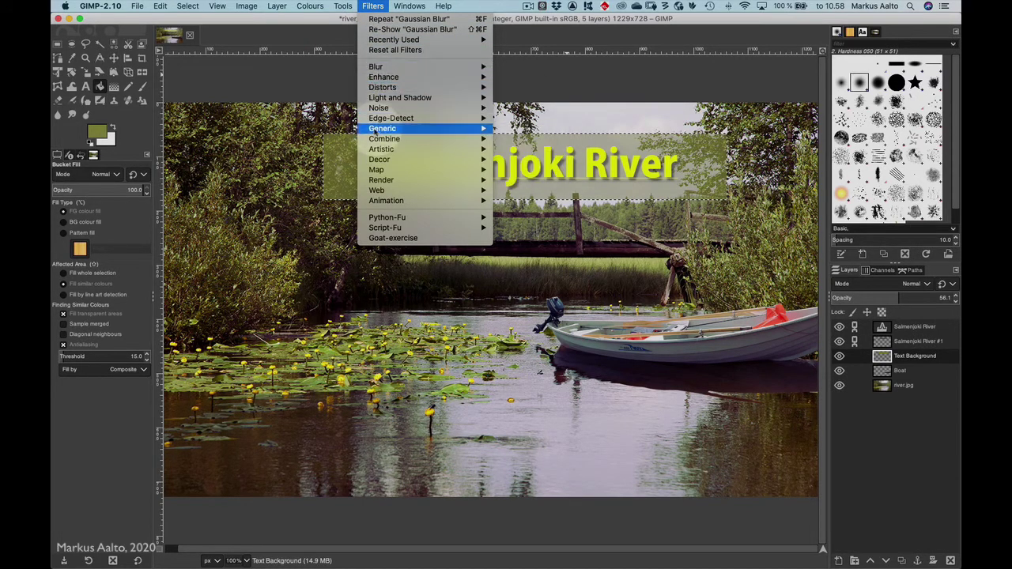
pyautogui.moveTo(373, 148)
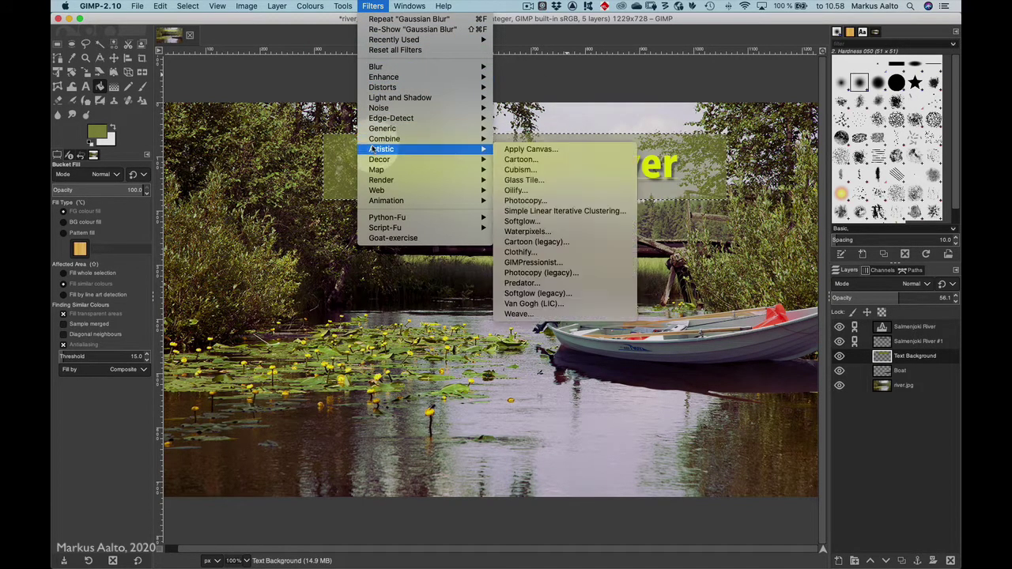
pyautogui.click(554, 150)
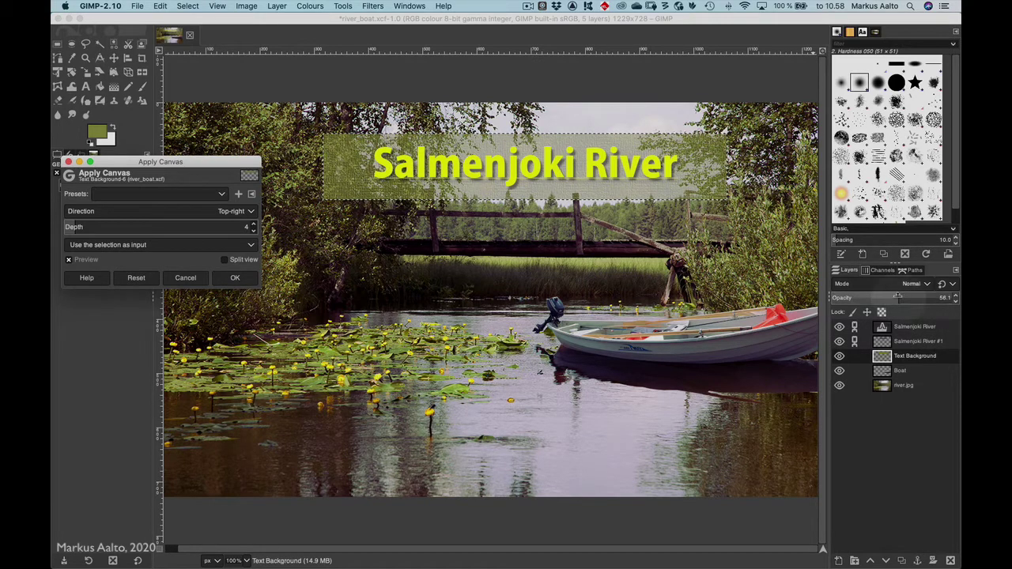
pyautogui.moveTo(899, 302); pyautogui.dragTo(929, 299)
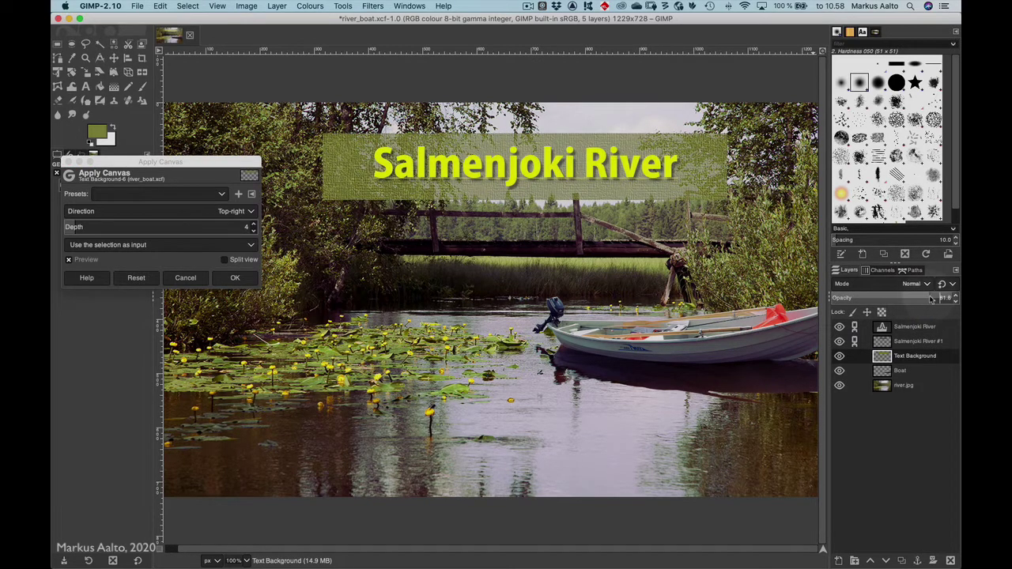
pyautogui.click(234, 278)
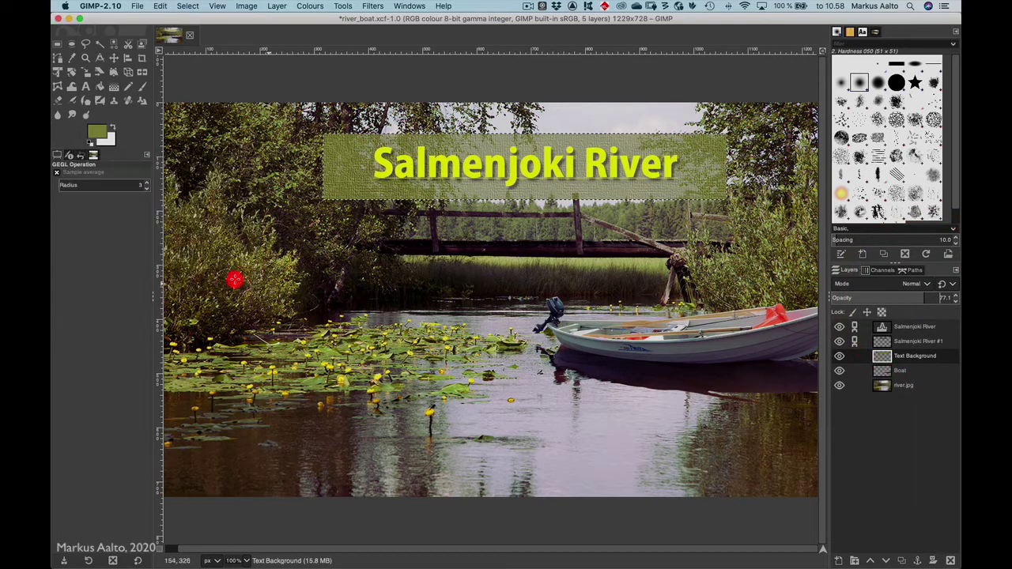
# Link Text Background to the title layers and drag title, shadow and box to the upper left
pyautogui.click(114, 58)
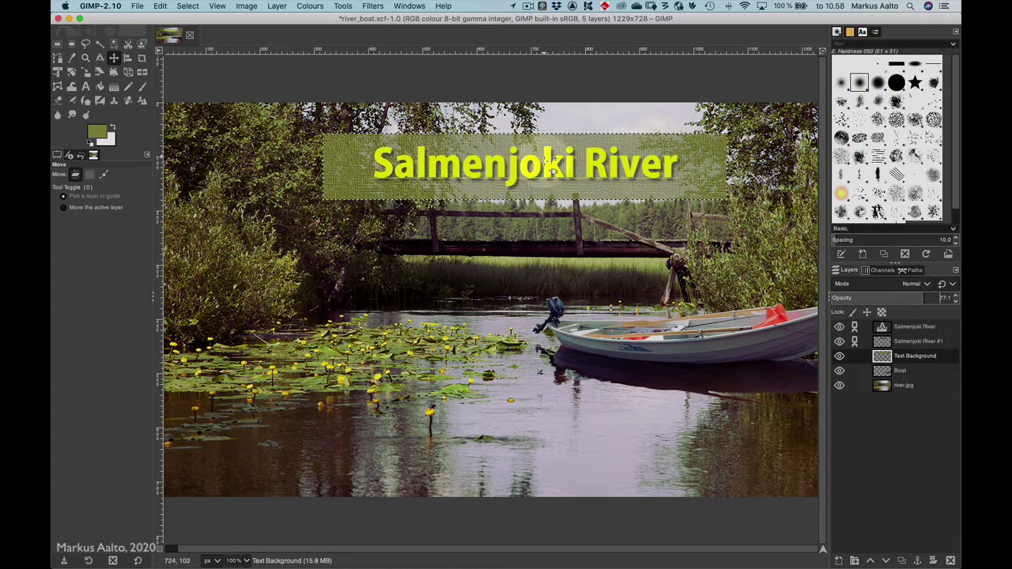
pyautogui.moveTo(546, 165); pyautogui.dragTo(431, 163)
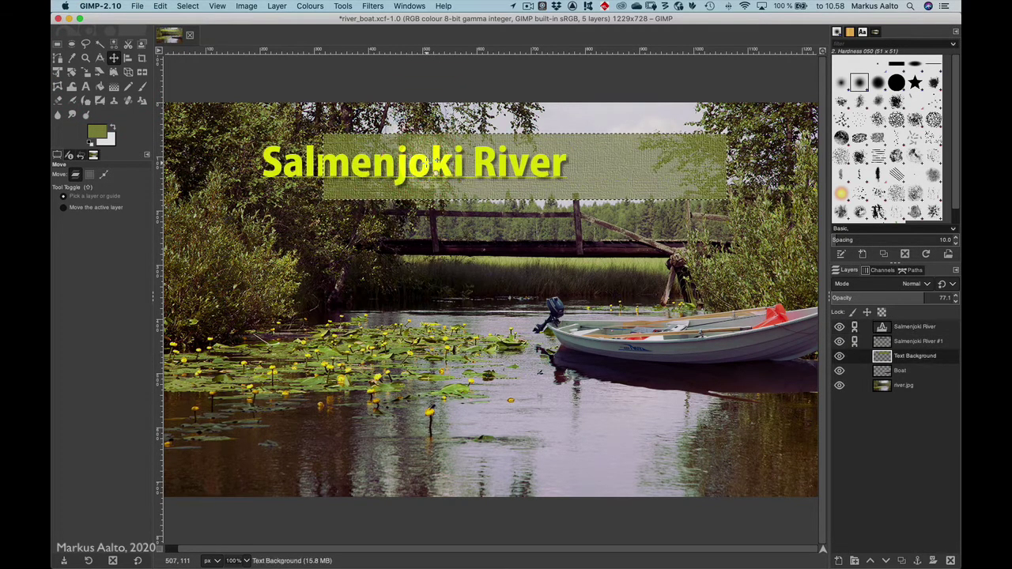
pyautogui.press('super+z')
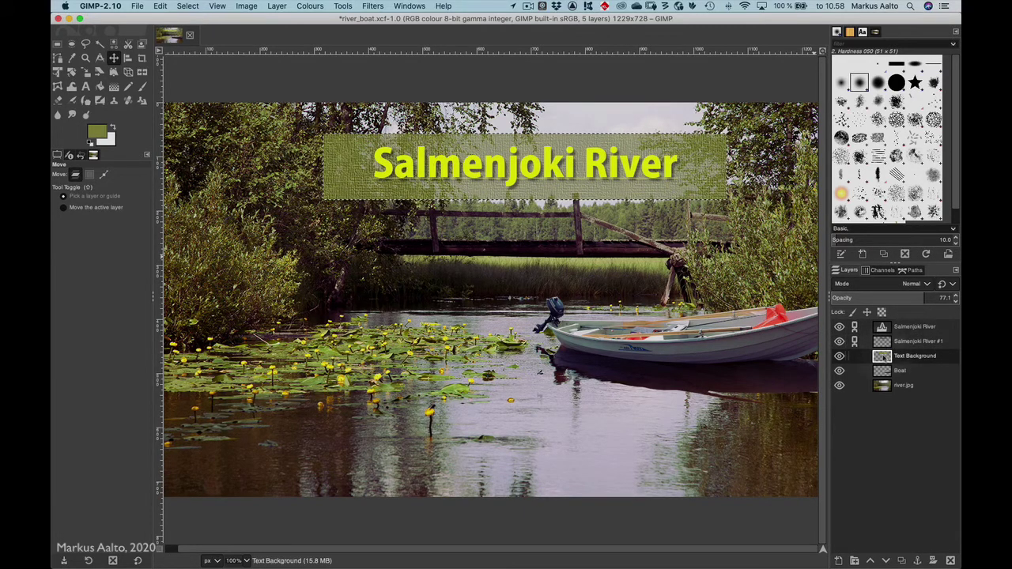
pyautogui.click(854, 356)
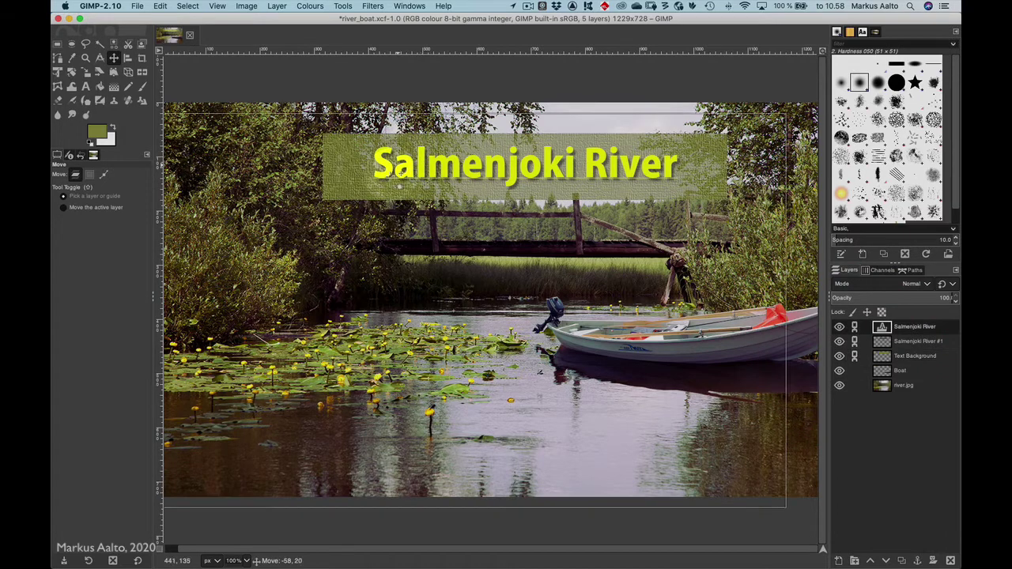
pyautogui.moveTo(395, 174); pyautogui.dragTo(281, 136)
pyautogui.click(269, 142)
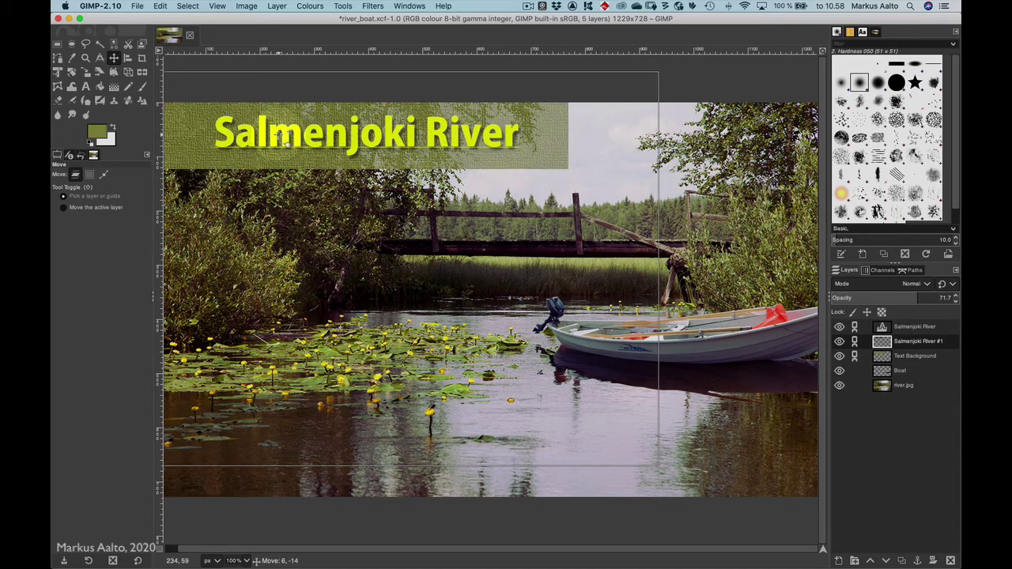
pyautogui.click(281, 136)
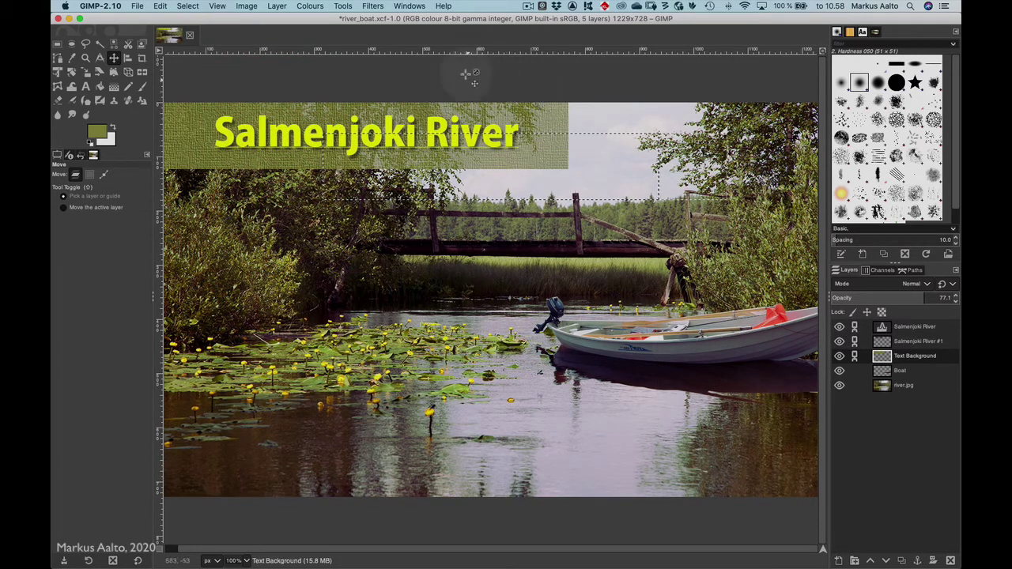
# Save the work to the river_boat.xcf project file
pyautogui.click(138, 6)
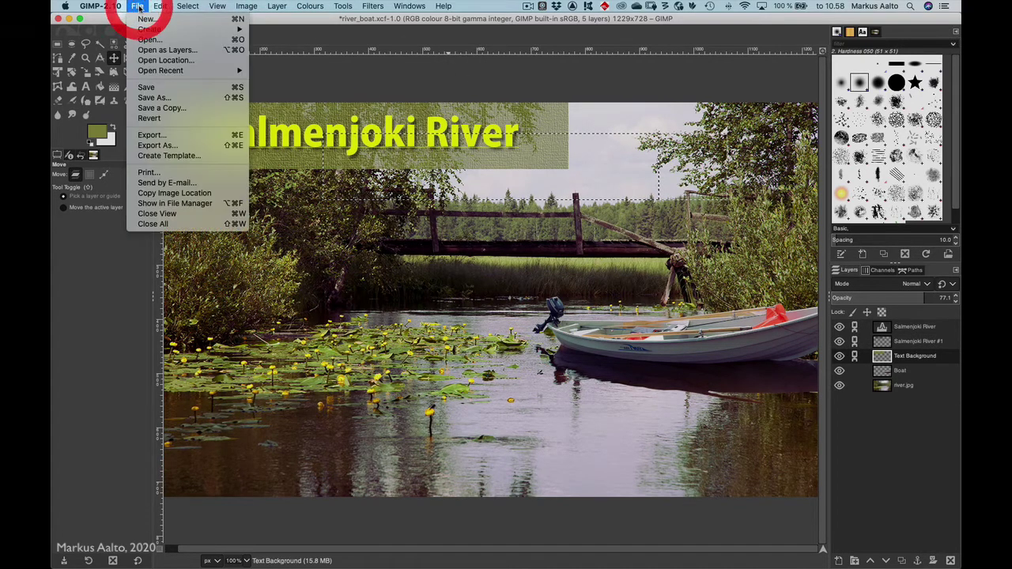
pyautogui.click(177, 87)
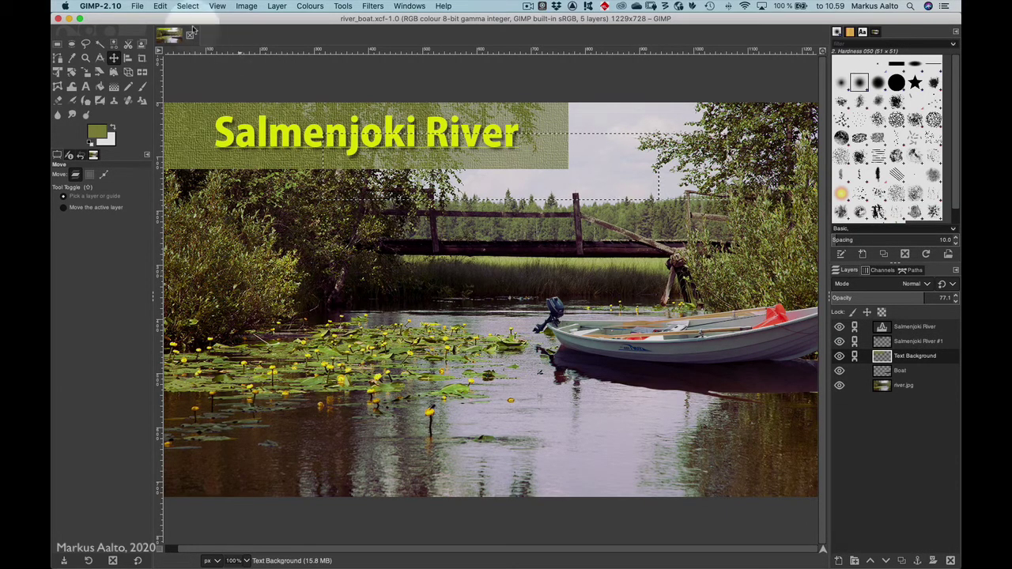
pyautogui.click(138, 6)
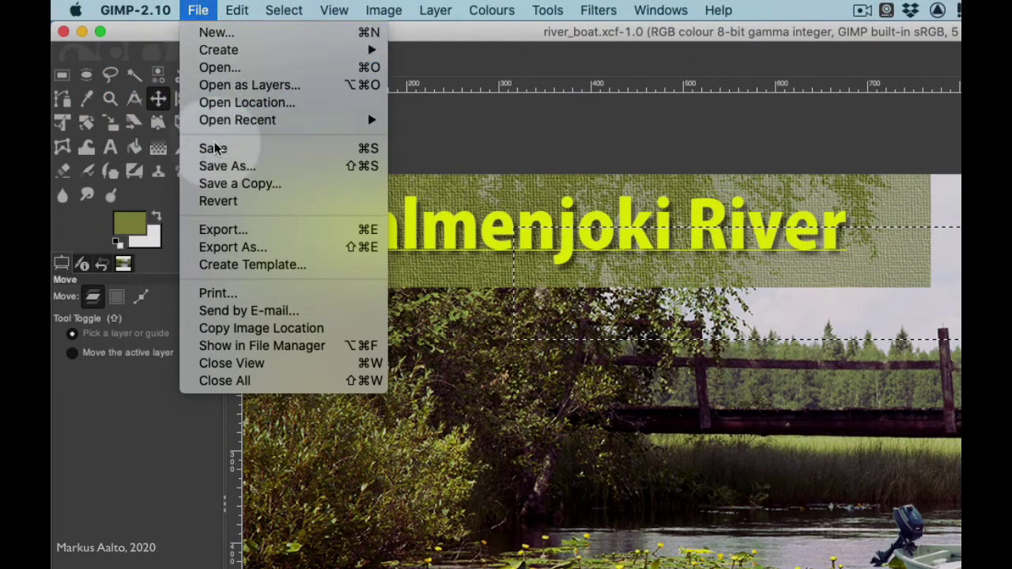
# Start an export and check the .png extension in the river_boat file name
pyautogui.click(285, 227)
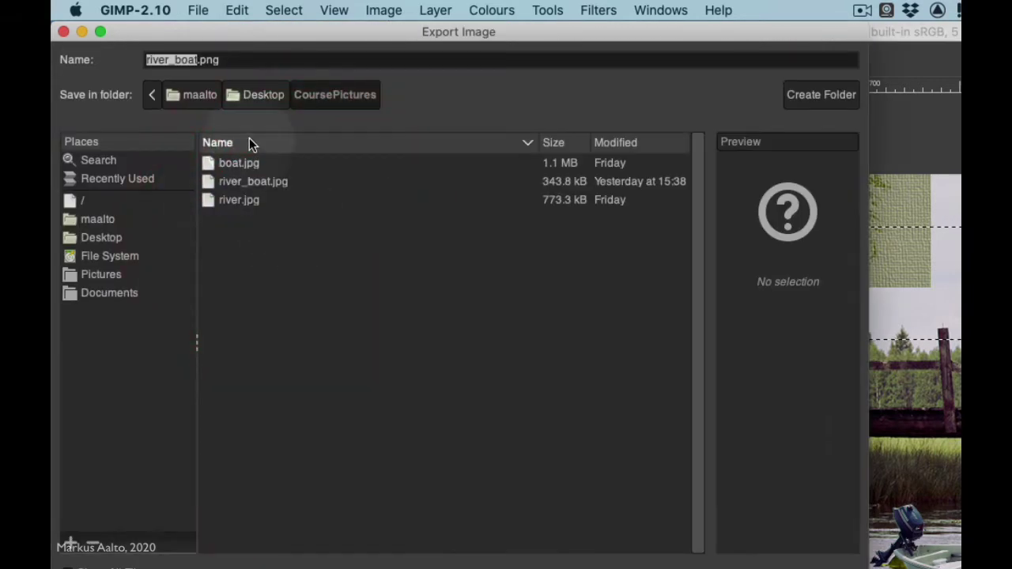
pyautogui.click(239, 59)
pyautogui.moveTo(239, 60); pyautogui.dragTo(199, 59)
pyautogui.click(230, 59)
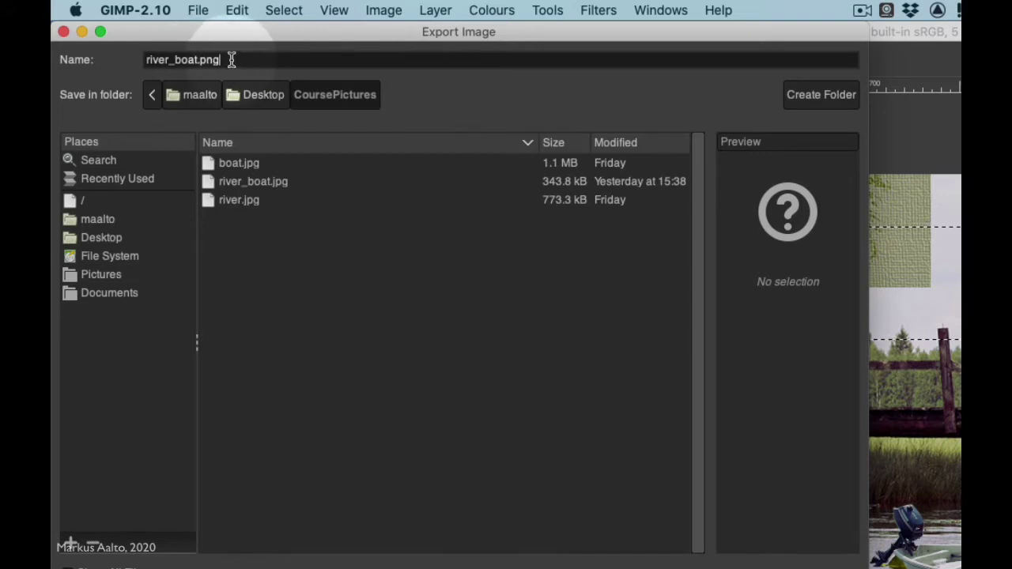
pyautogui.moveTo(228, 59); pyautogui.dragTo(200, 59)
pyautogui.click(225, 59)
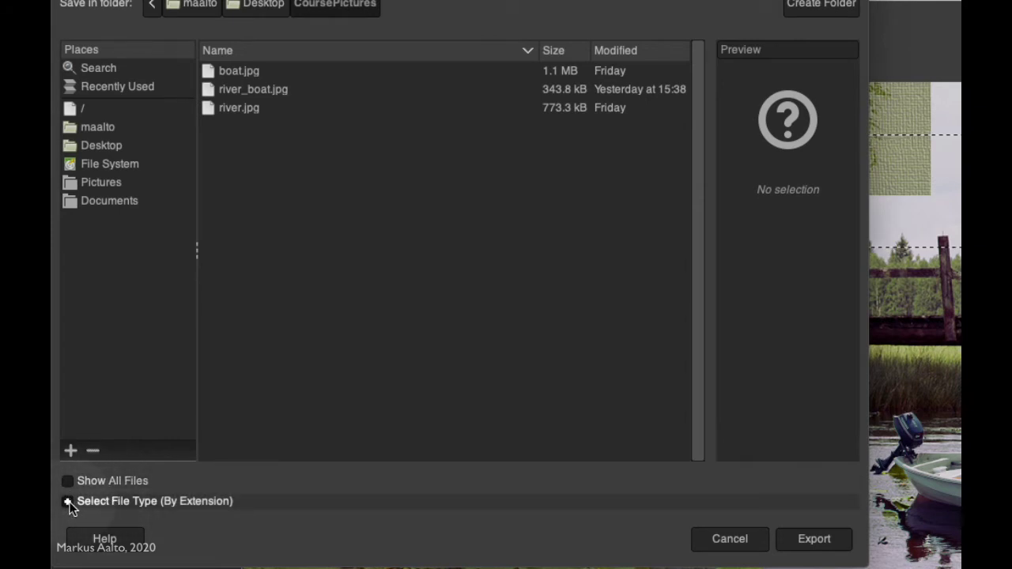
# Choose JPEG image as the file type and export as river_boat.jpg in CoursePictures
pyautogui.click(67, 502)
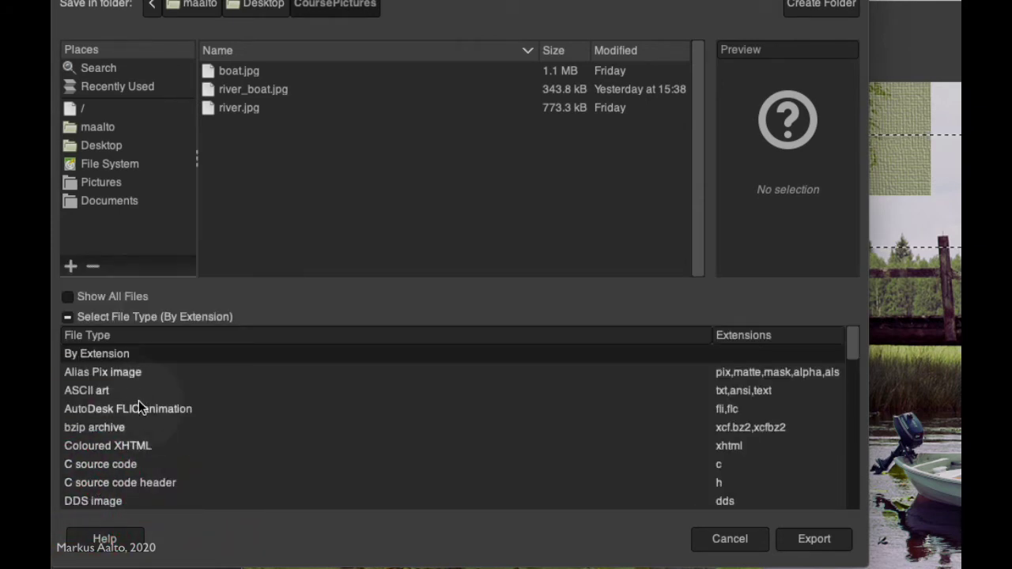
pyautogui.scroll(-5, 138, 406)
pyautogui.scroll(-2, 138, 406)
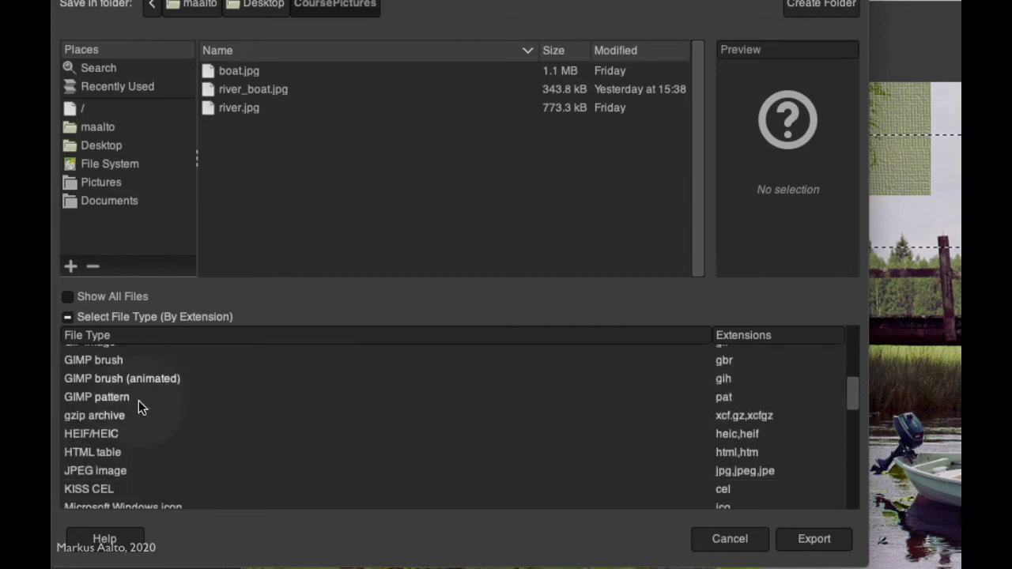
pyautogui.scroll(-2, 139, 400)
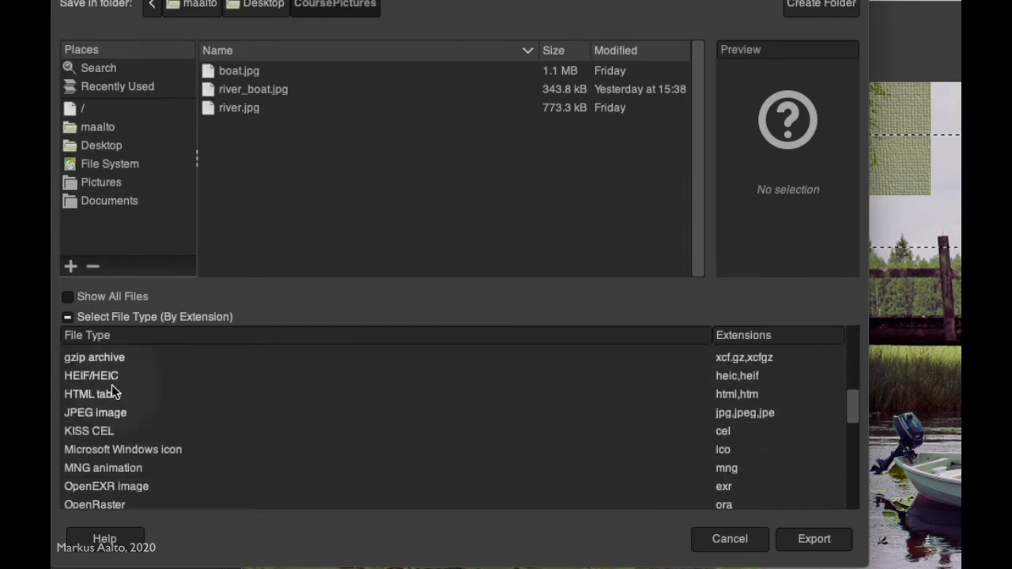
pyautogui.click(78, 412)
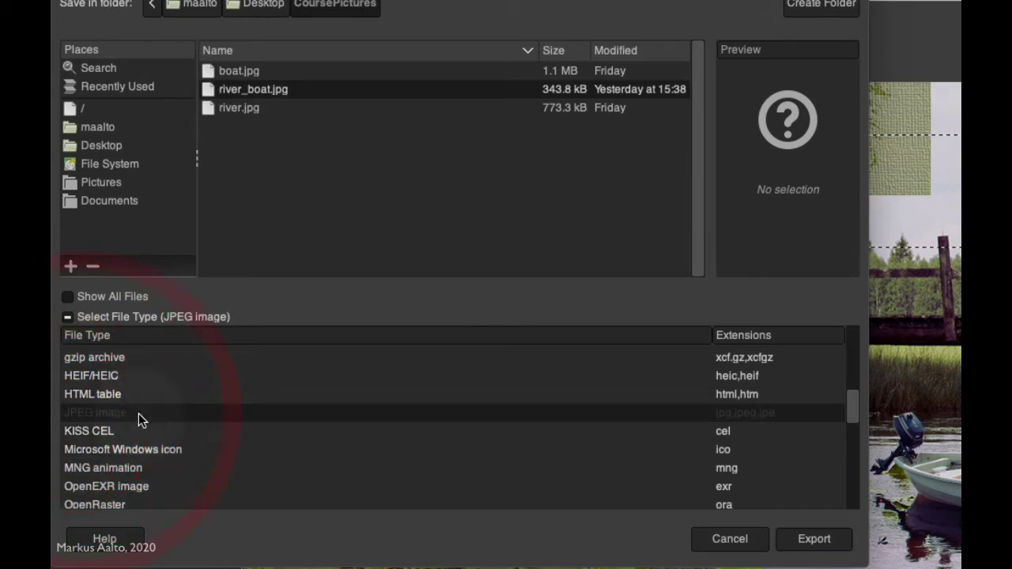
pyautogui.click(816, 541)
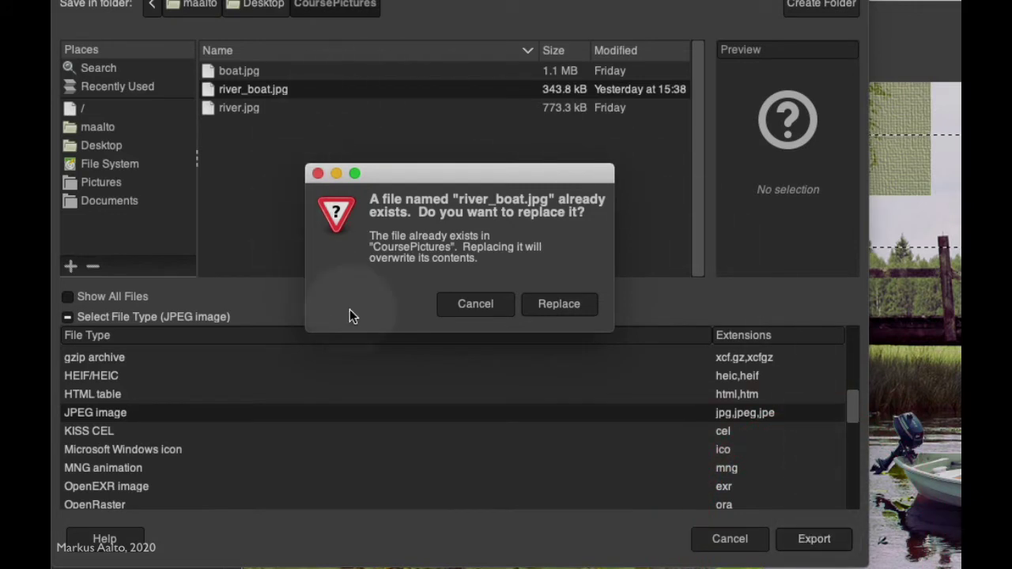
# Replace the existing river_boat.jpg and export it at JPEG quality 80
pyautogui.click(558, 305)
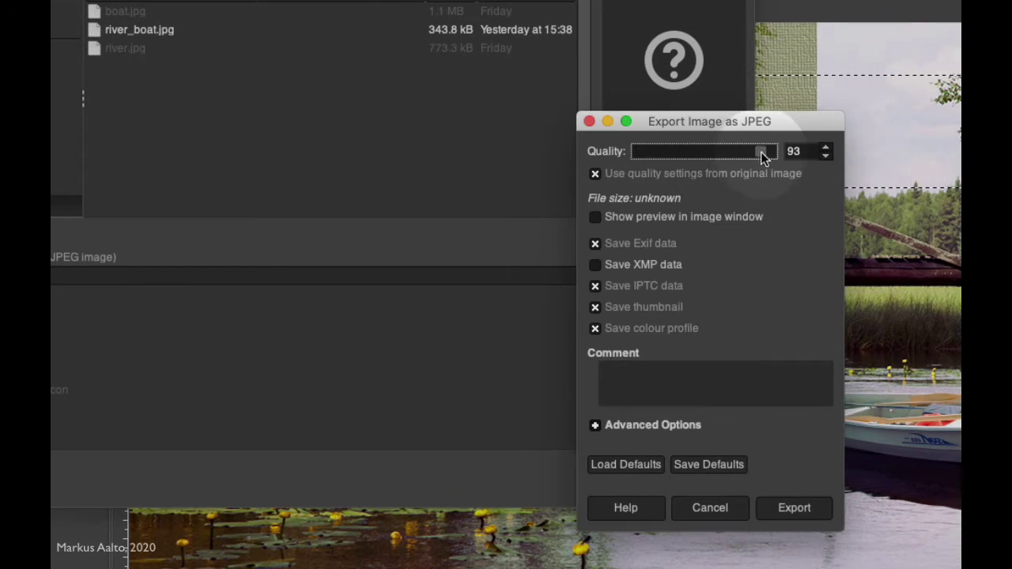
pyautogui.scroll(-3, 761, 152)
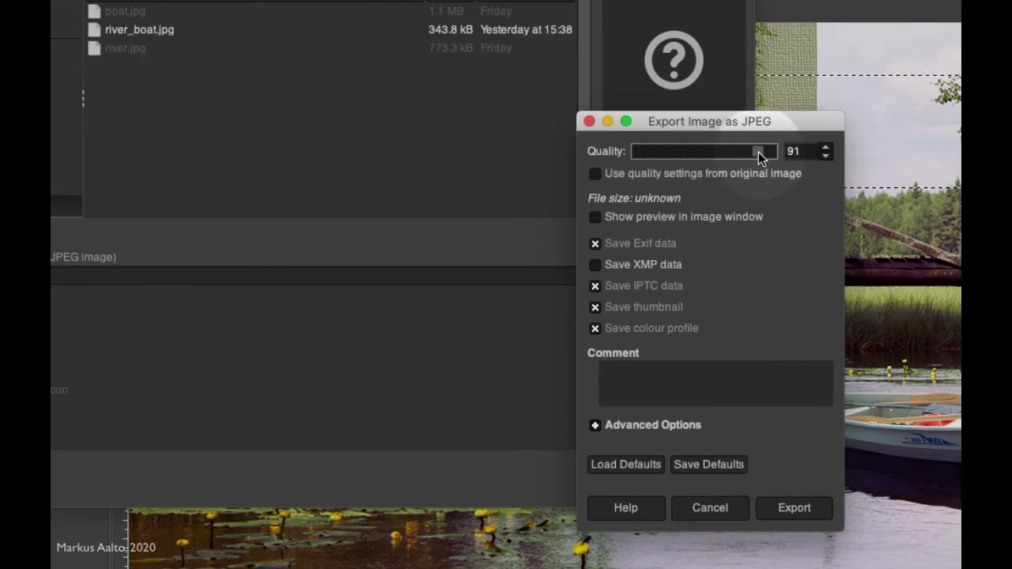
pyautogui.moveTo(758, 152); pyautogui.dragTo(744, 153)
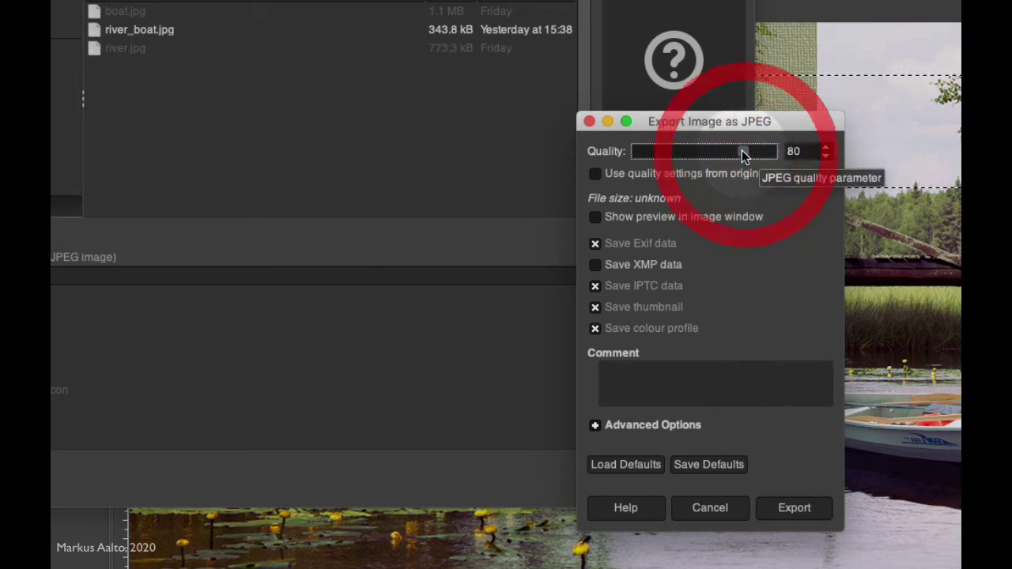
pyautogui.moveTo(742, 150); pyautogui.dragTo(755, 154)
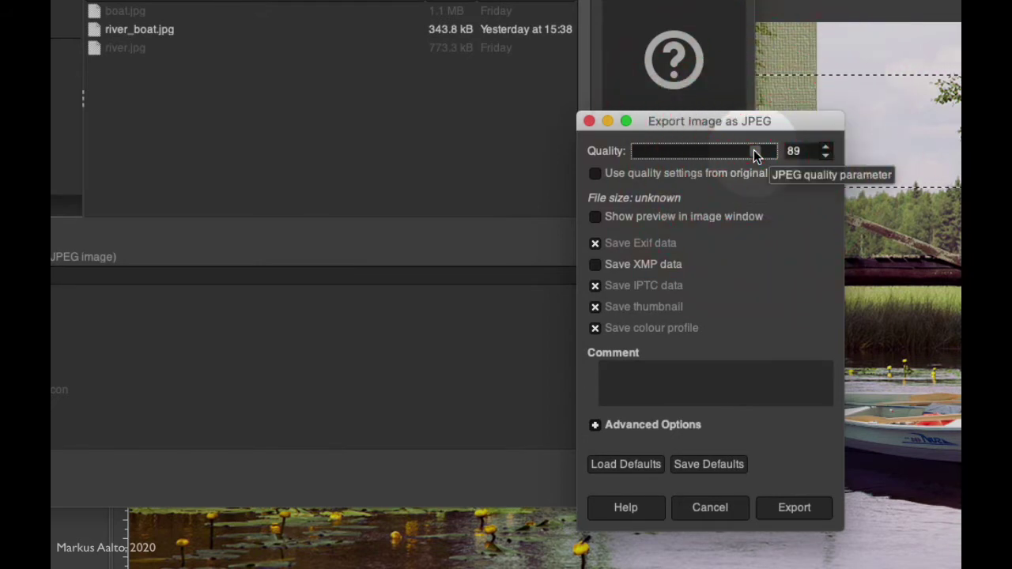
pyautogui.moveTo(753, 150); pyautogui.dragTo(656, 150)
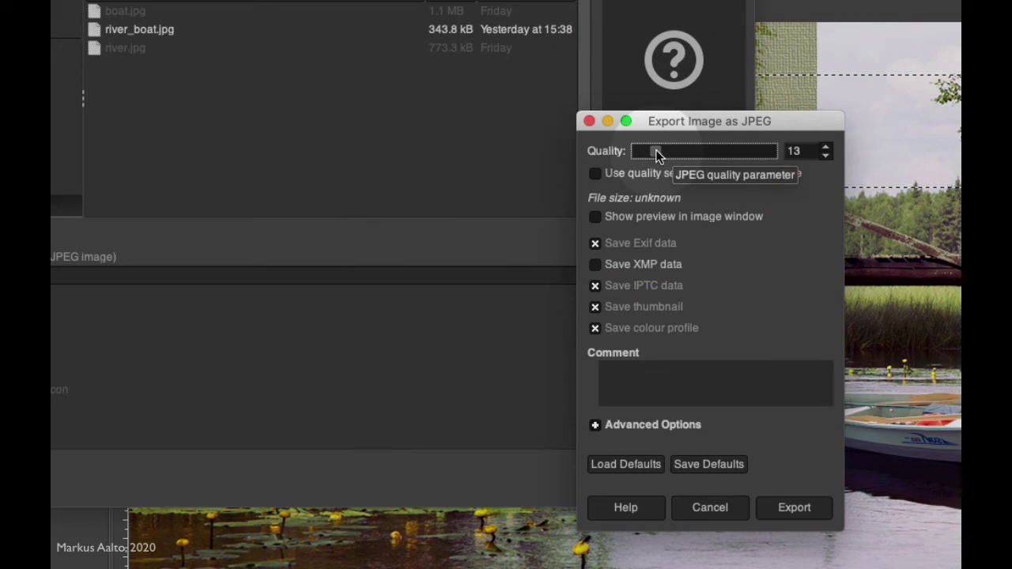
pyautogui.moveTo(655, 149); pyautogui.dragTo(747, 154)
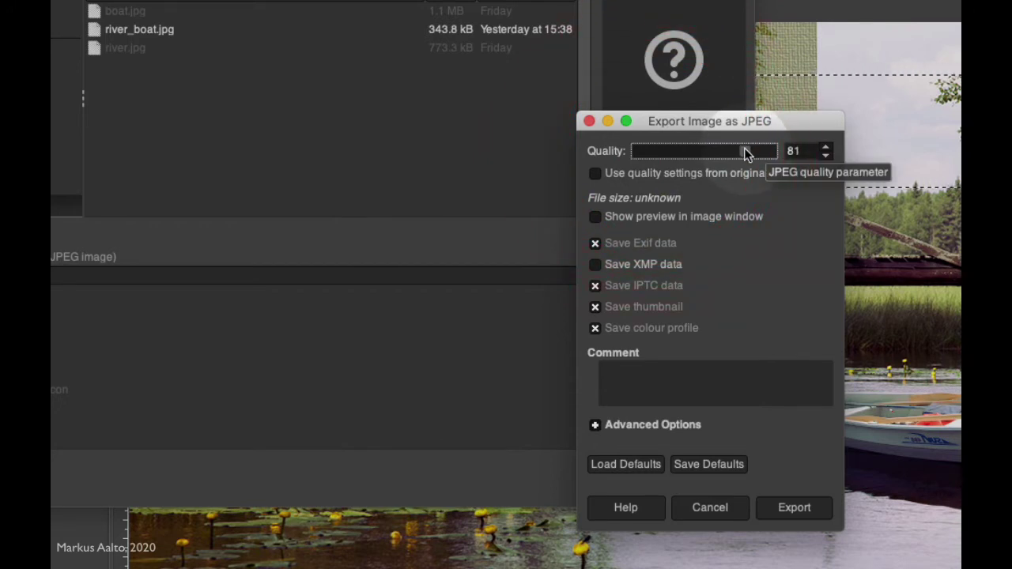
pyautogui.click(746, 153)
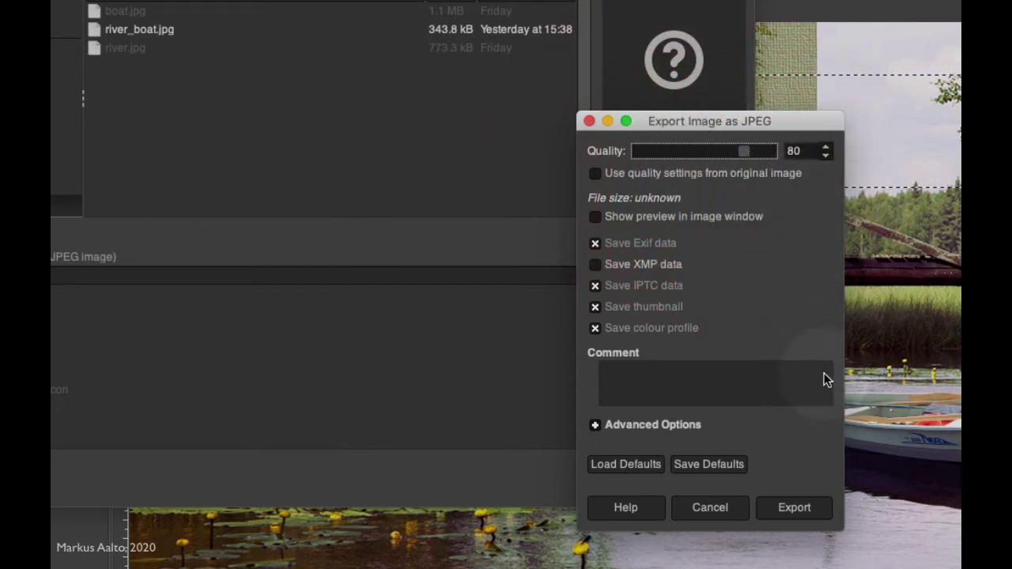
pyautogui.click(797, 510)
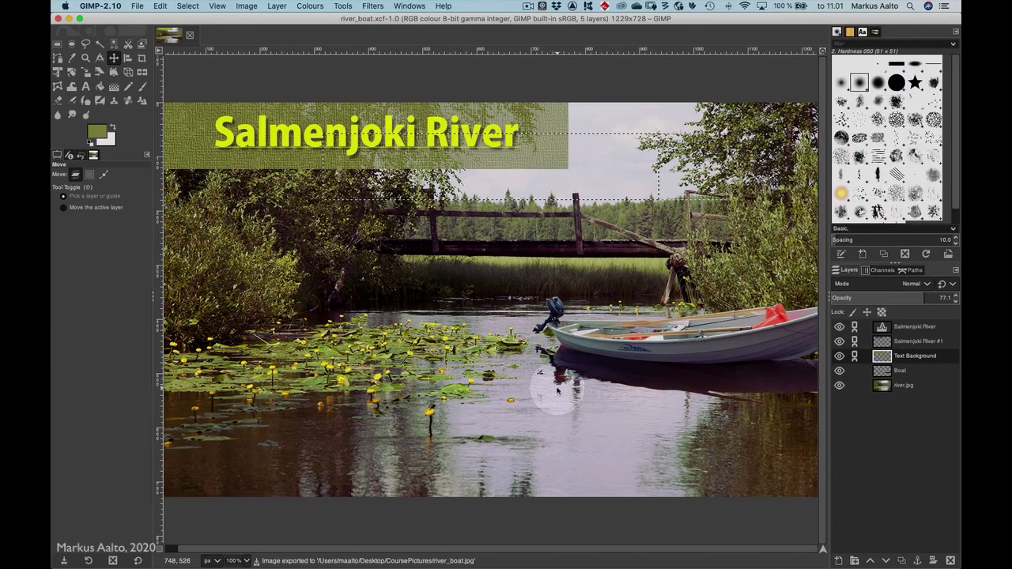
# Open CoursePictures in Finder and select river_boat.jpg to see its preview and 335 kB details
pyautogui.moveTo(148, 558)
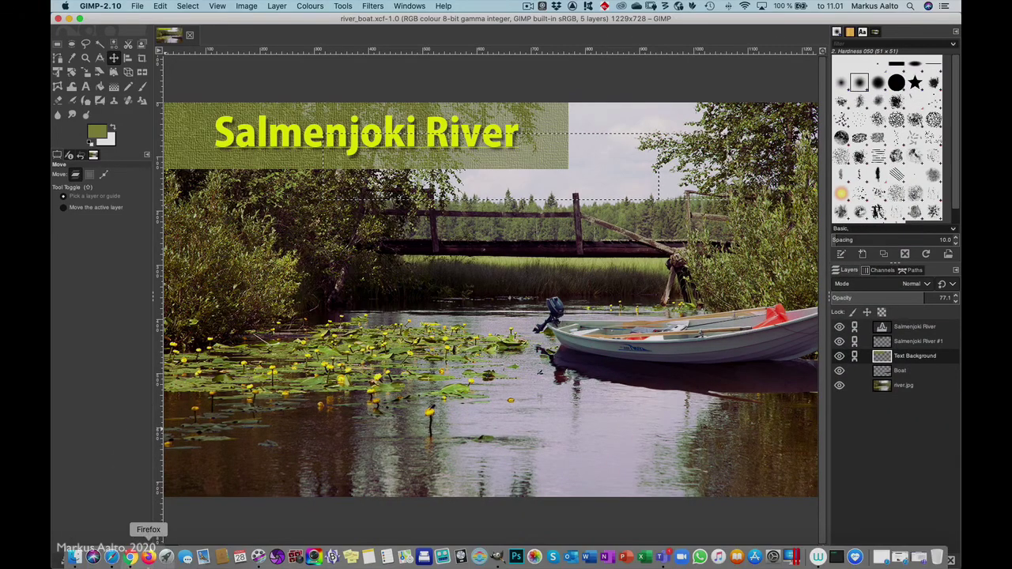
pyautogui.click(75, 558)
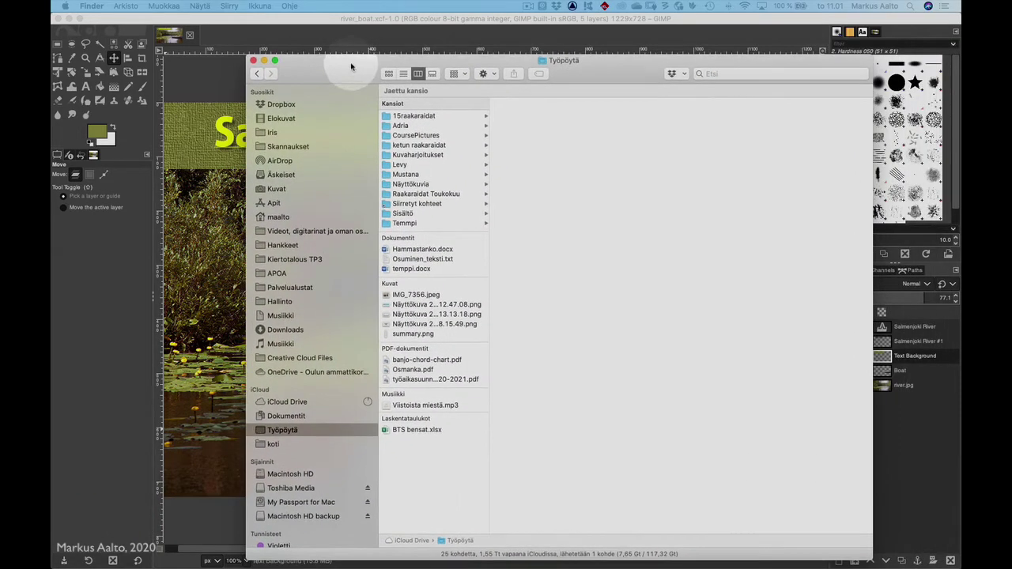
pyautogui.click(352, 66)
pyautogui.click(421, 136)
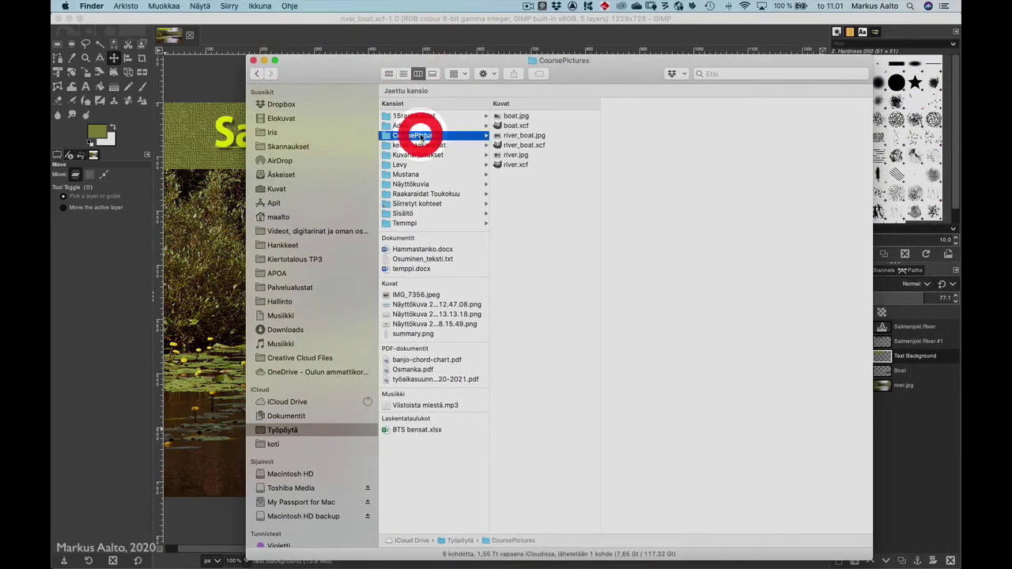
pyautogui.click(520, 136)
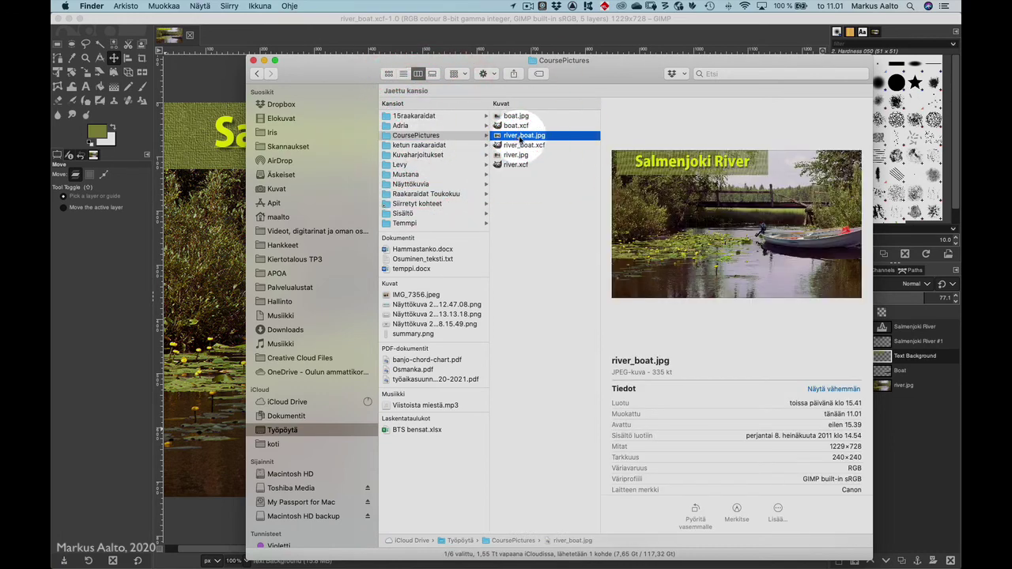
# Open the exported river_boat.jpg from Finder to check the olive banner and yellow title
pyautogui.doubleClick(521, 136)
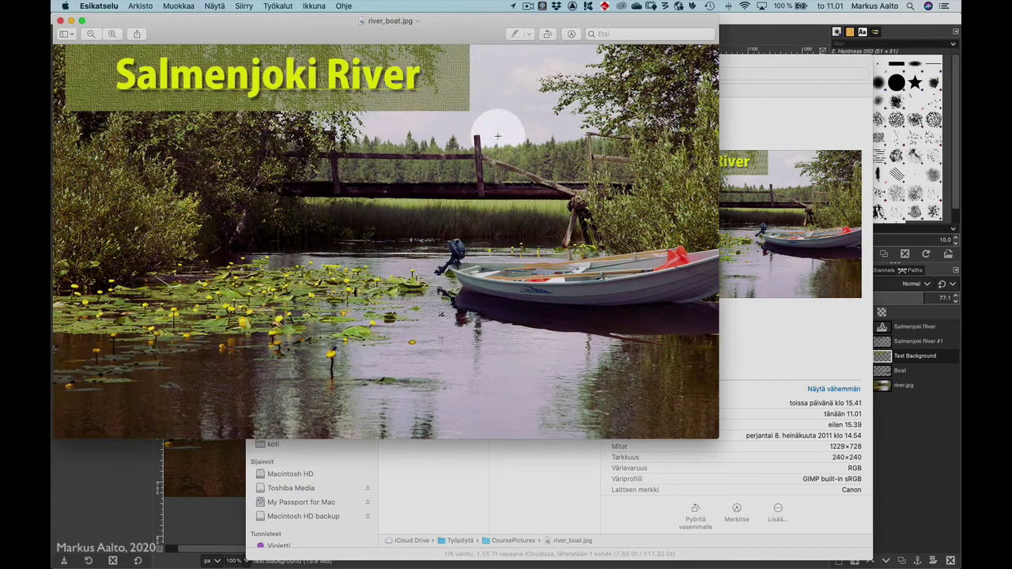